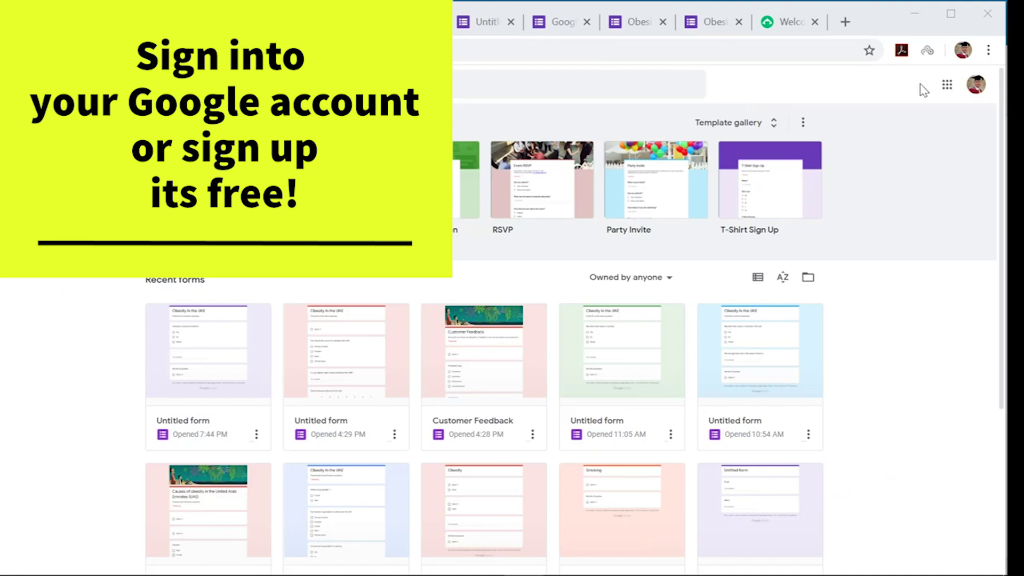
- Reach the Google Forms home page in a new tab by way of Google Docs
{"action": "left_click", "coordinate": [947, 87]}
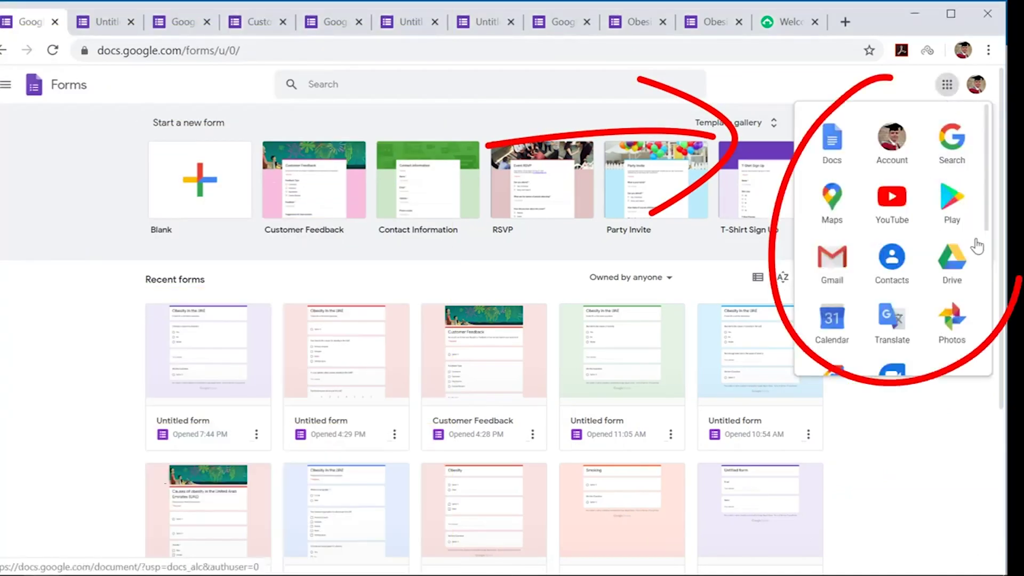
{"action": "left_click", "coordinate": [833, 143]}
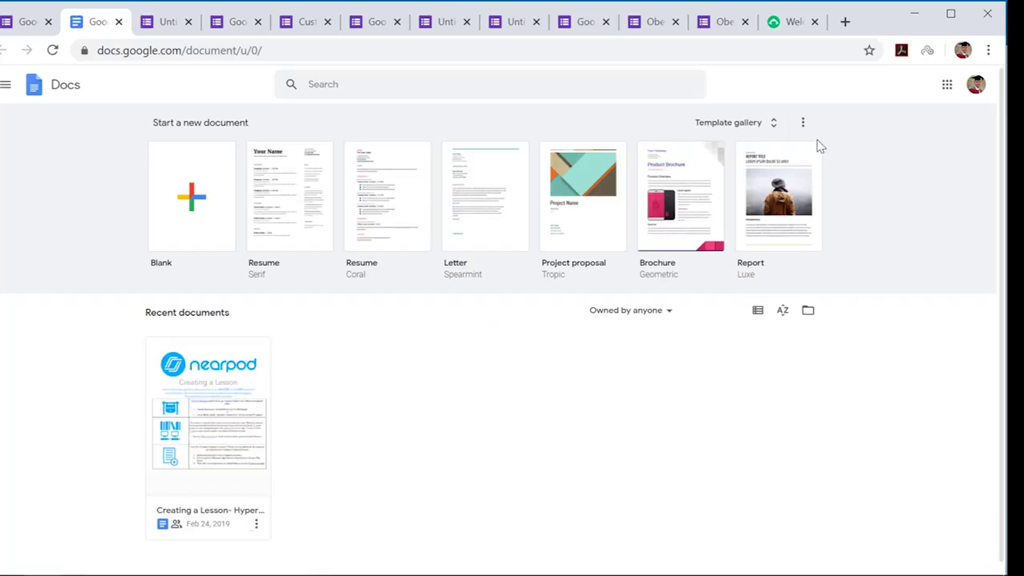
{"action": "left_click", "coordinate": [6, 84]}
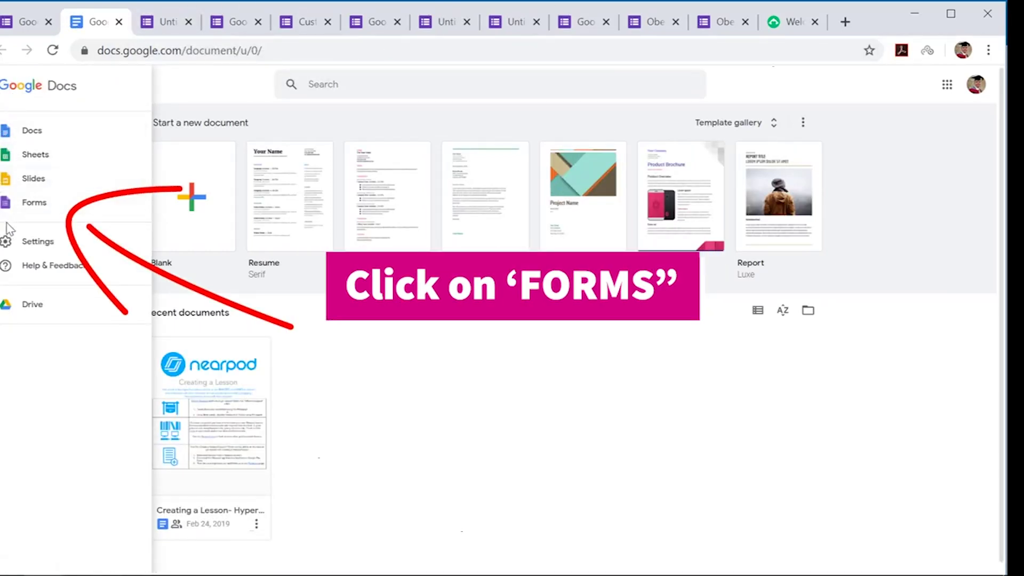
{"action": "left_click", "coordinate": [55, 213]}
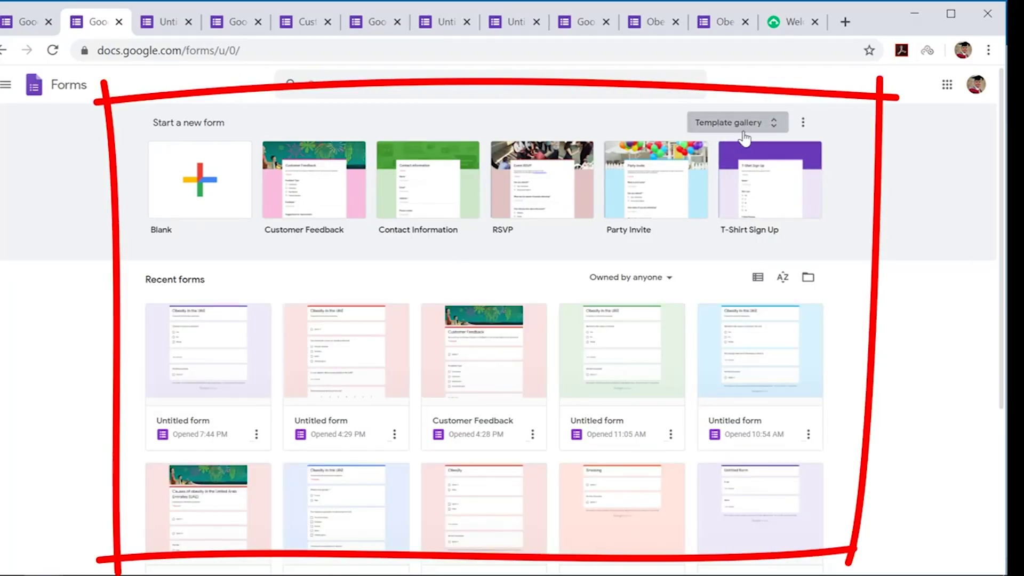
- Browse the template gallery and start a new blank Untitled form
{"action": "left_click", "coordinate": [773, 126]}
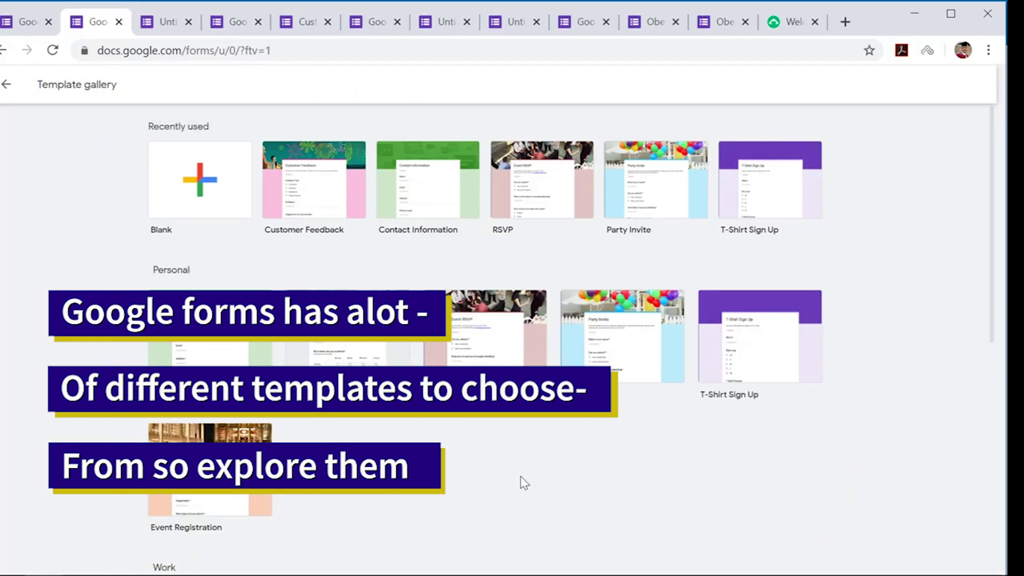
{"action": "scroll", "coordinate": [533, 517], "scroll_direction": "down", "scroll_amount": 5}
{"action": "scroll", "coordinate": [536, 518], "scroll_direction": "down", "scroll_amount": 3}
{"action": "scroll", "coordinate": [535, 517], "scroll_direction": "up", "scroll_amount": 7}
{"action": "scroll", "coordinate": [535, 517], "scroll_direction": "up", "scroll_amount": 1}
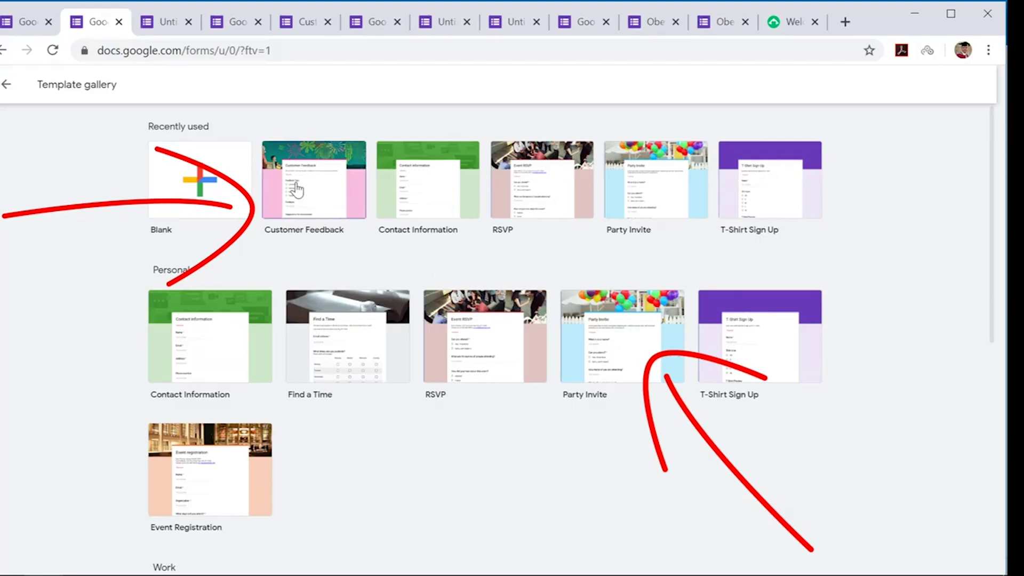
{"action": "left_click", "coordinate": [210, 188]}
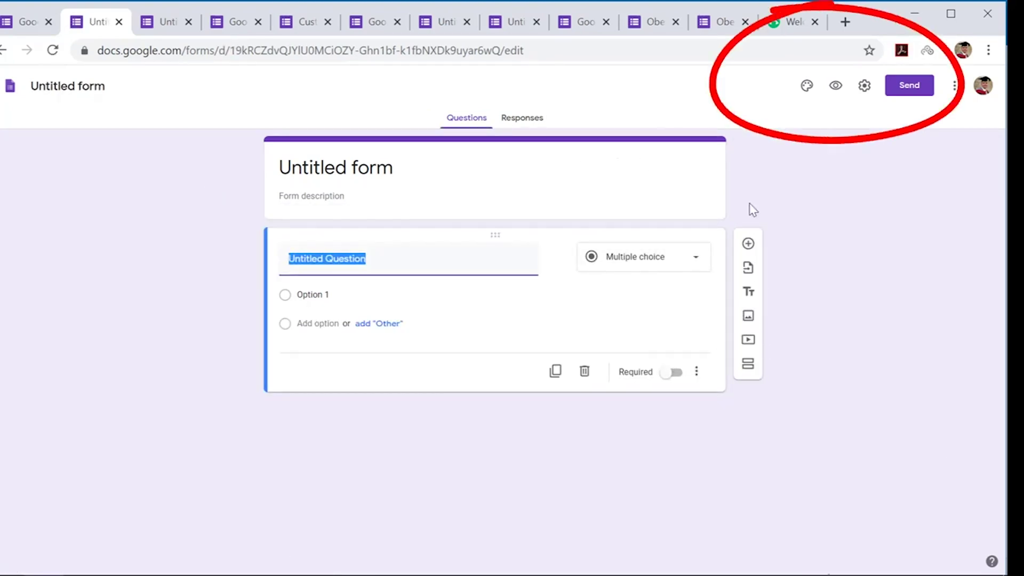
- Apply a red theme, title the form 'Obesity in the UAE', and add description 'Please answer the questions'
{"action": "left_click", "coordinate": [807, 88]}
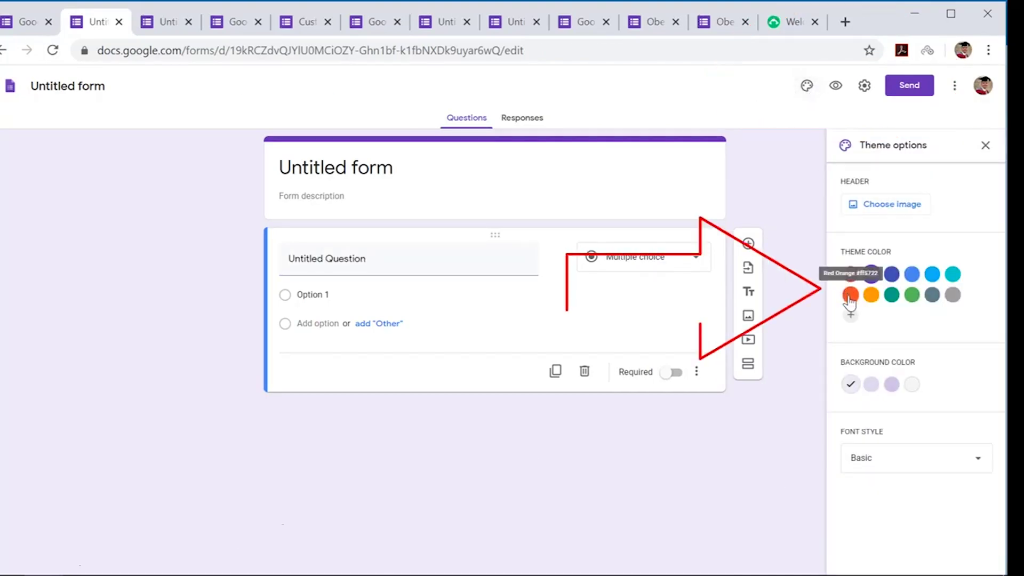
{"action": "left_click", "coordinate": [852, 274]}
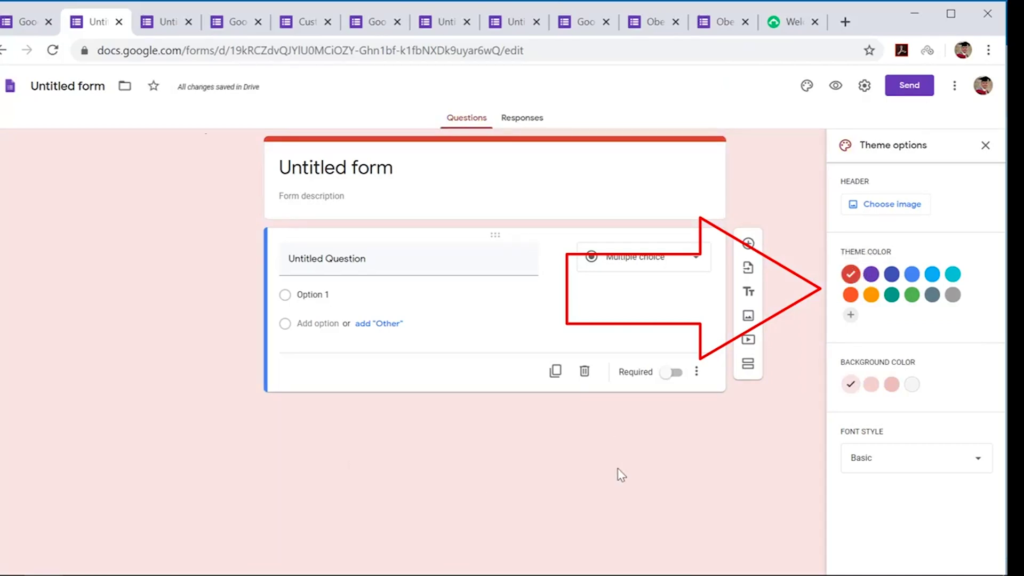
{"action": "left_click", "coordinate": [392, 169]}
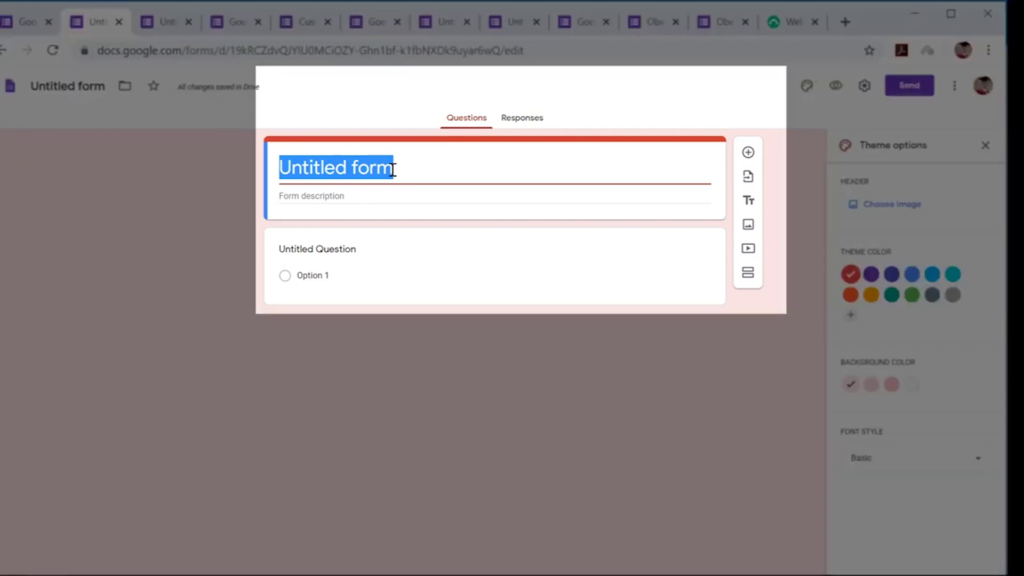
{"action": "type", "text": "O"}
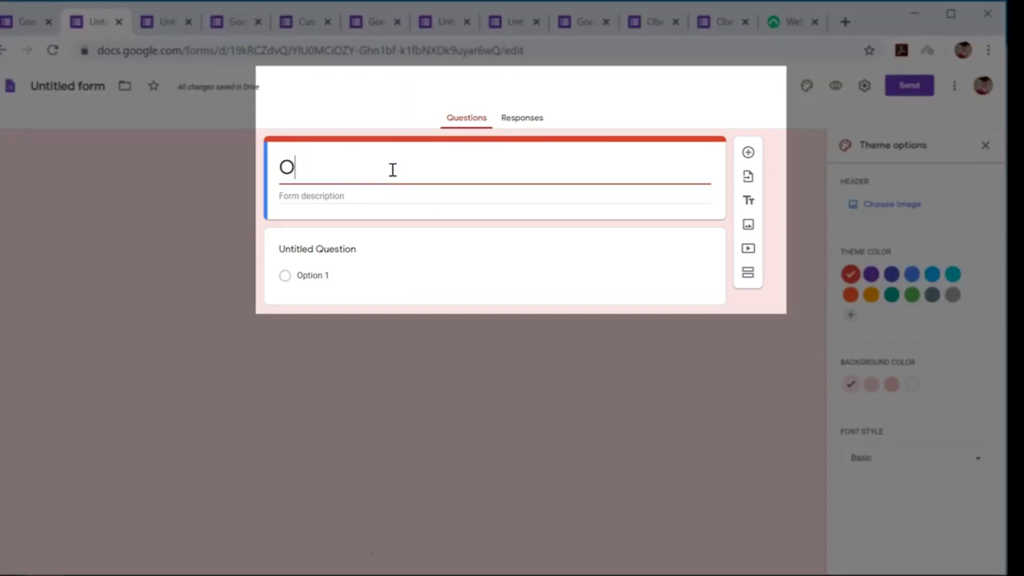
{"action": "type", "text": "besity "}
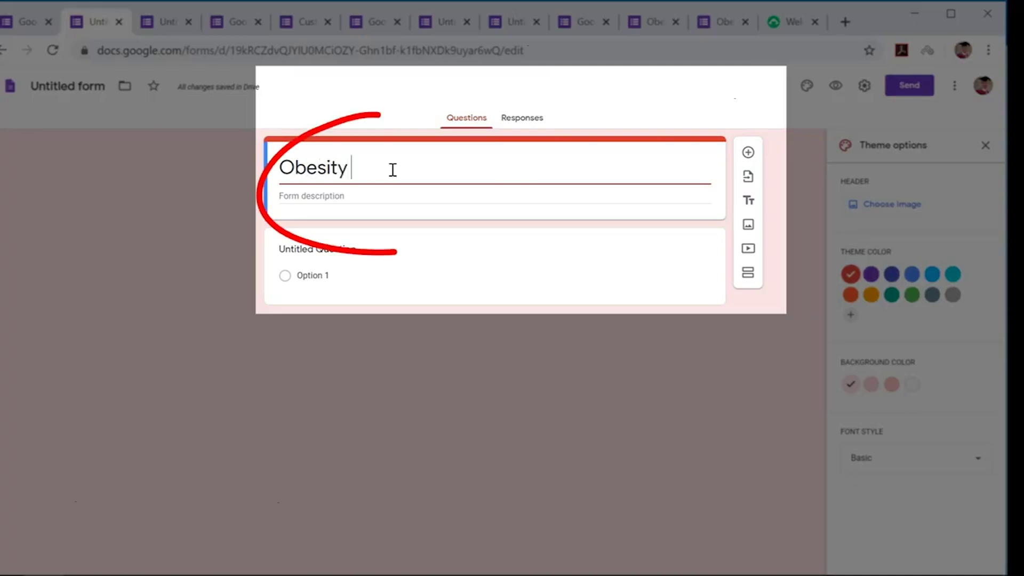
{"action": "type", "text": "in the "}
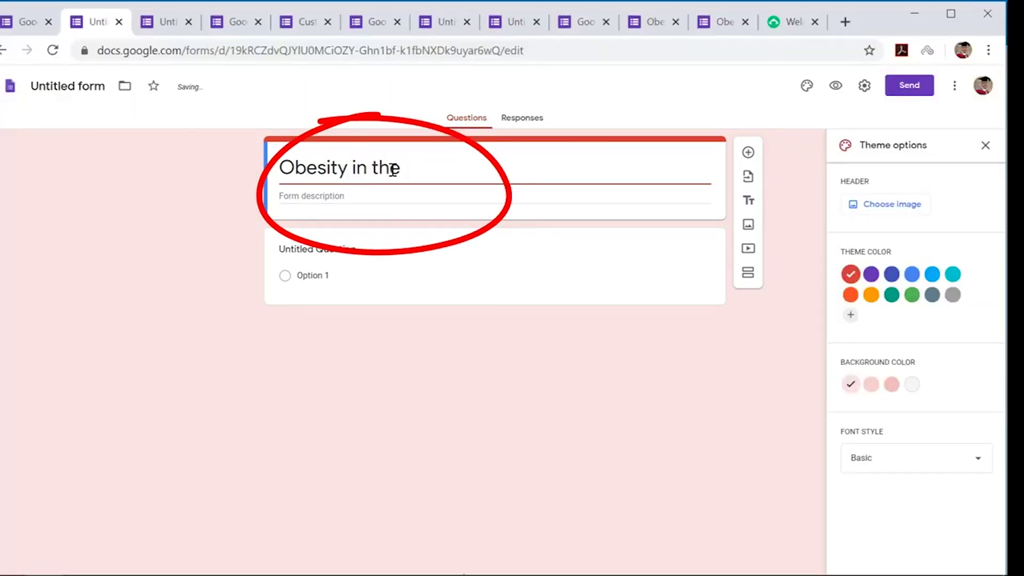
{"action": "type", "text": "UAE"}
{"action": "left_click", "coordinate": [349, 196]}
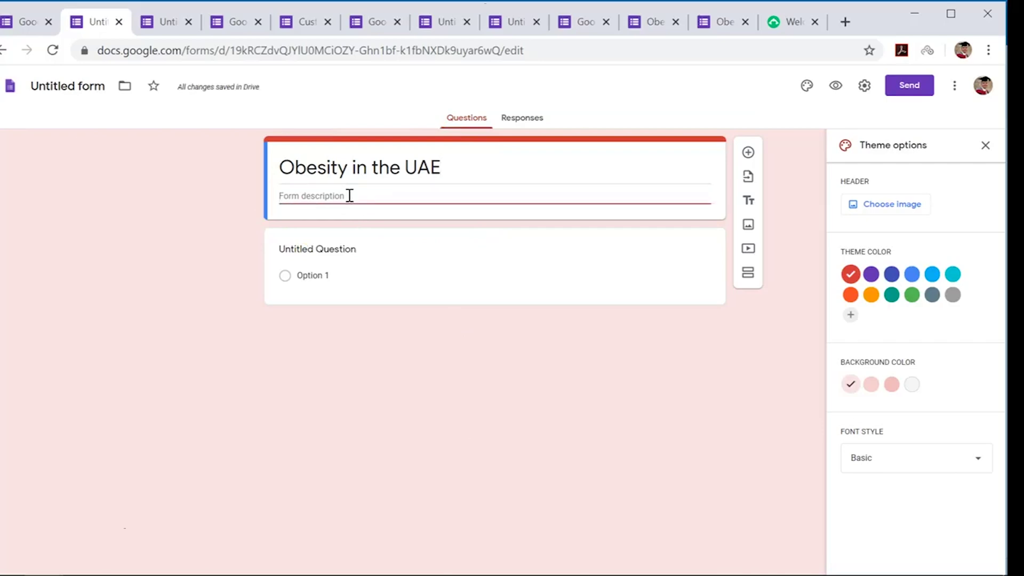
{"action": "type", "text": "Please answer the questions"}
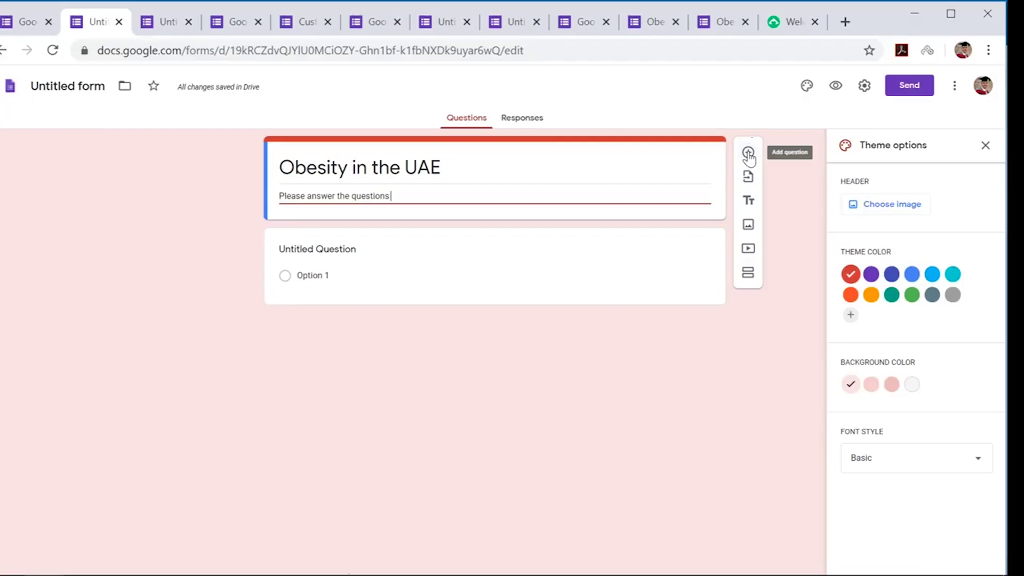
- Add multiple-choice question 'Bad diet causes obesity' with Yes, No and Maybe, then a blank question
{"action": "left_click", "coordinate": [748, 155]}
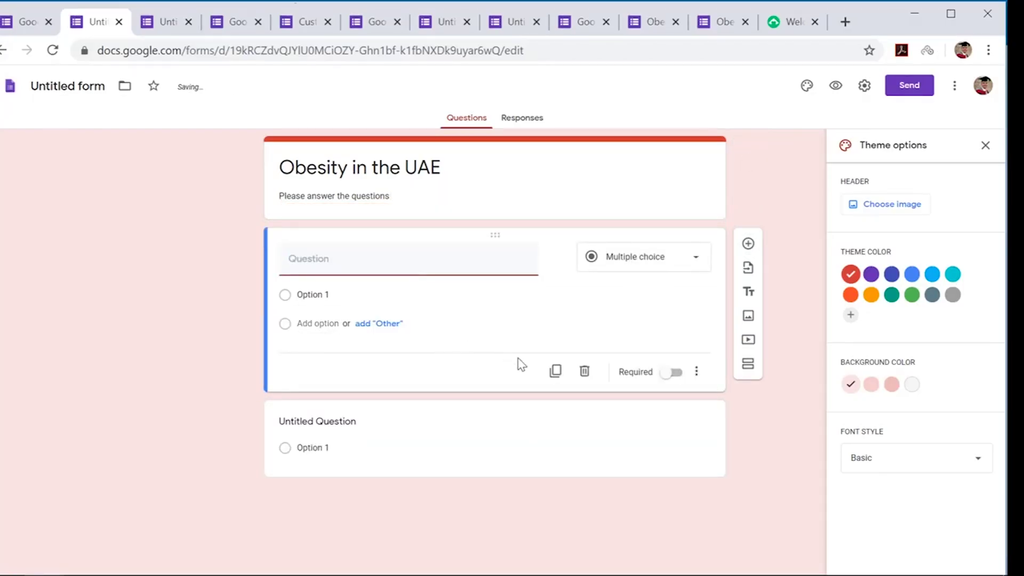
{"action": "left_click", "coordinate": [698, 264]}
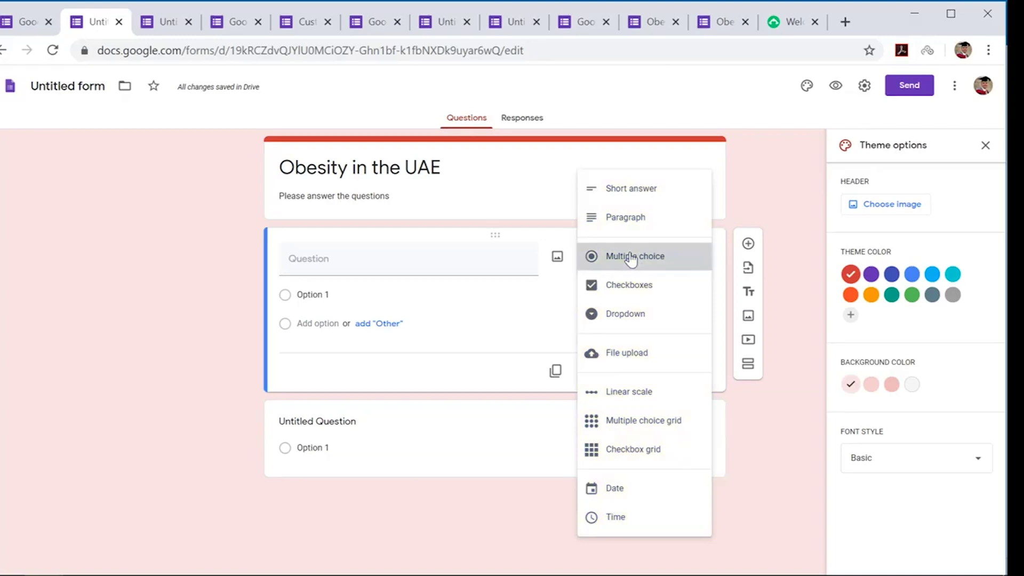
{"action": "left_click", "coordinate": [631, 258]}
{"action": "left_click", "coordinate": [344, 257]}
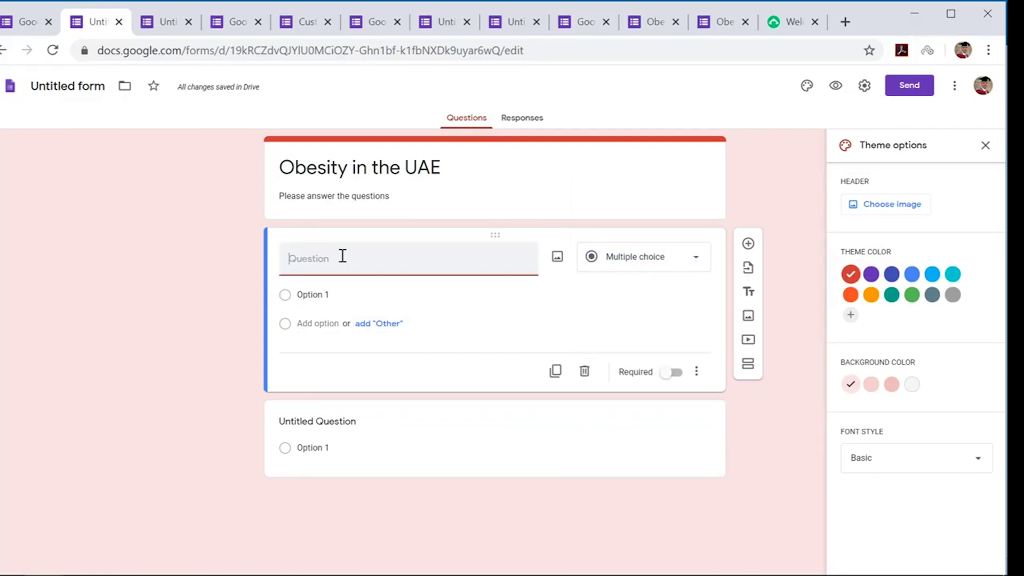
{"action": "type", "text": "Bad diet c"}
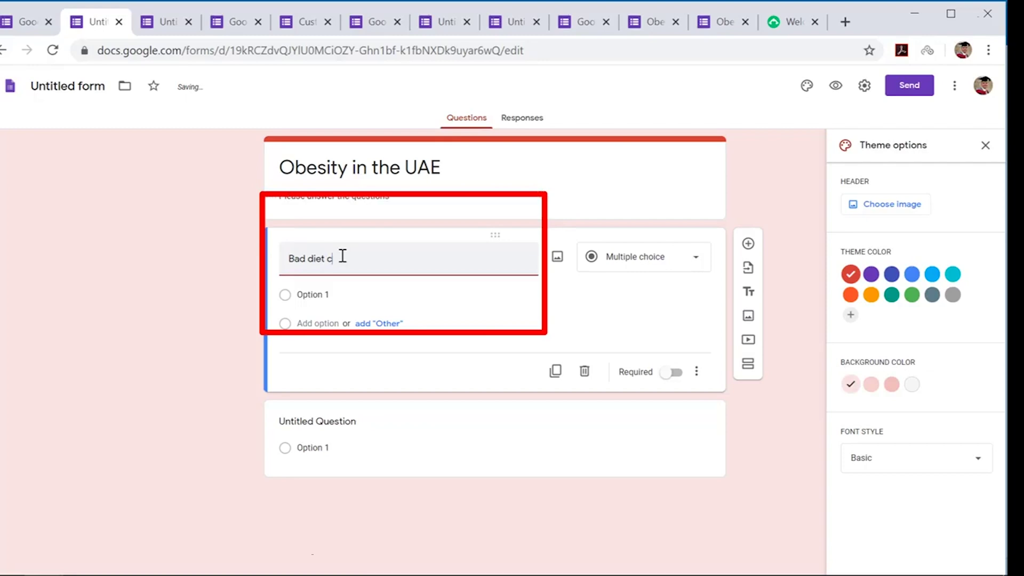
{"action": "type", "text": "auses obesity"}
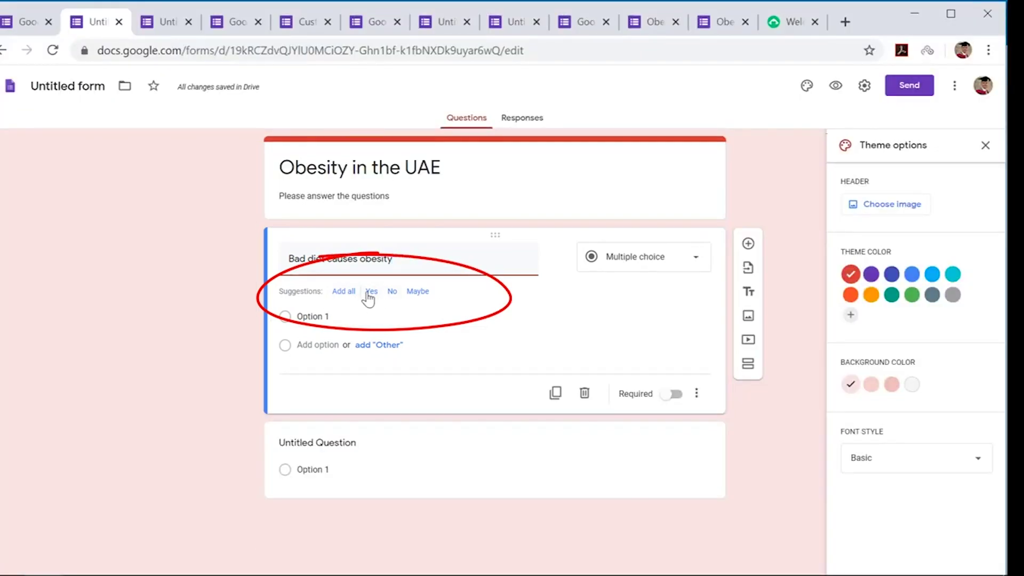
{"action": "left_click", "coordinate": [343, 292]}
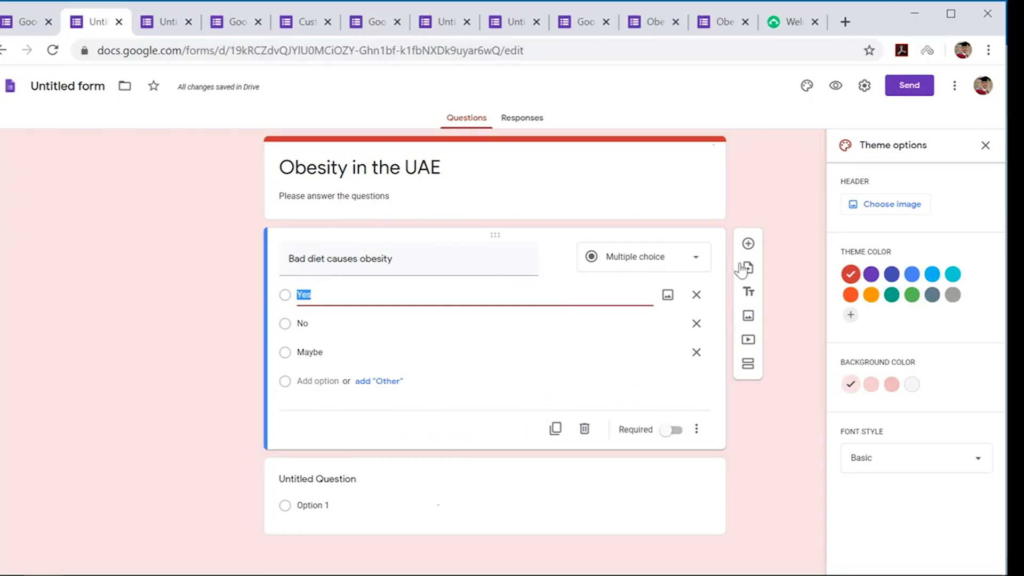
{"action": "left_click", "coordinate": [747, 246]}
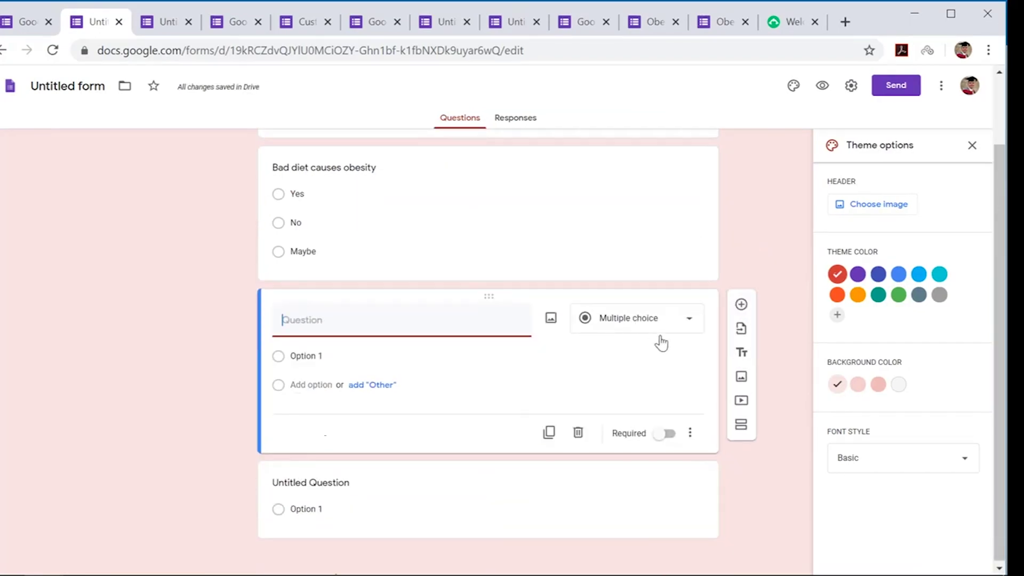
- Make the new question a short answer titled 'What causes obesity in the UAE?'
{"action": "left_click", "coordinate": [688, 320]}
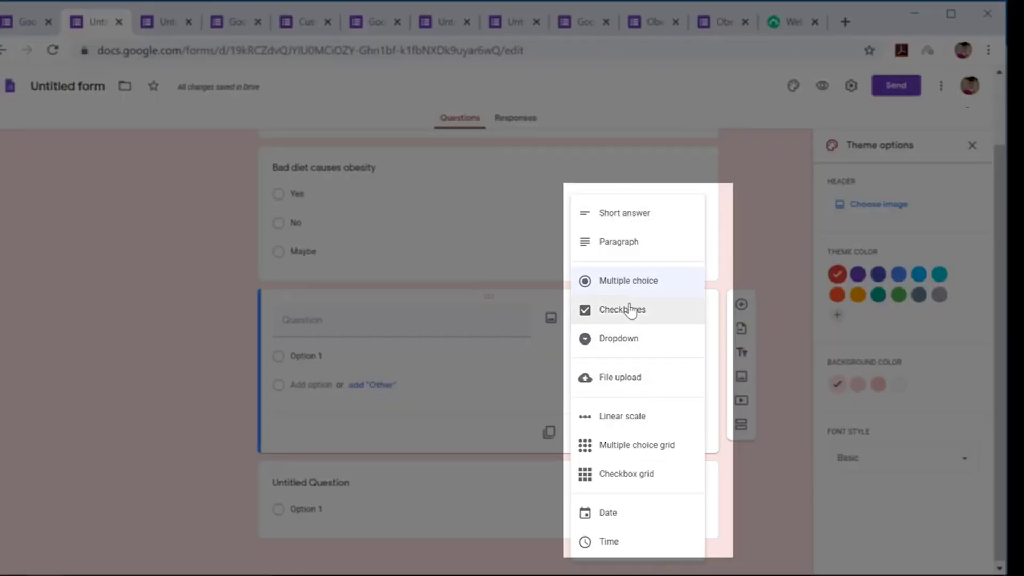
{"action": "left_click", "coordinate": [611, 215]}
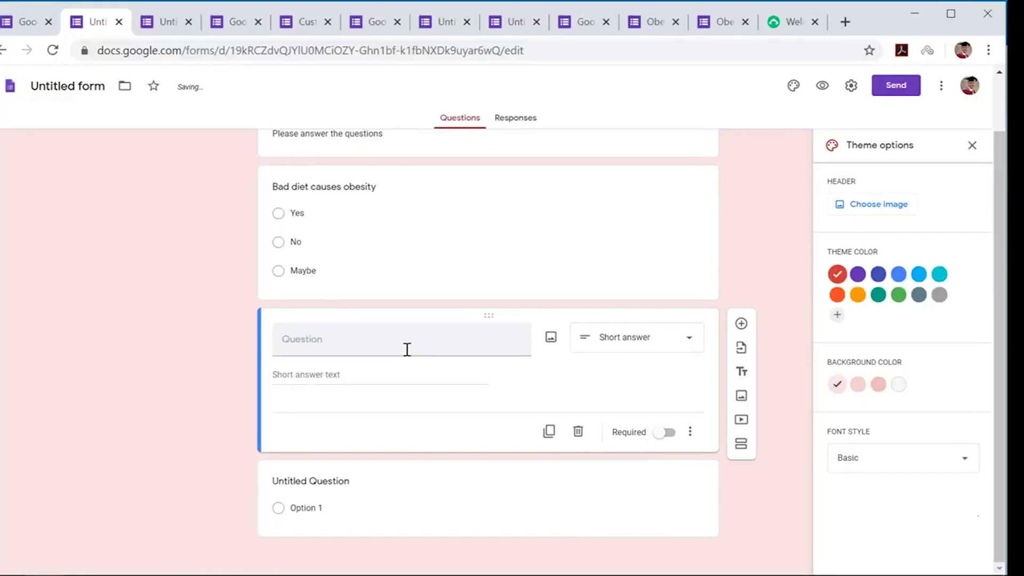
{"action": "left_click", "coordinate": [407, 347]}
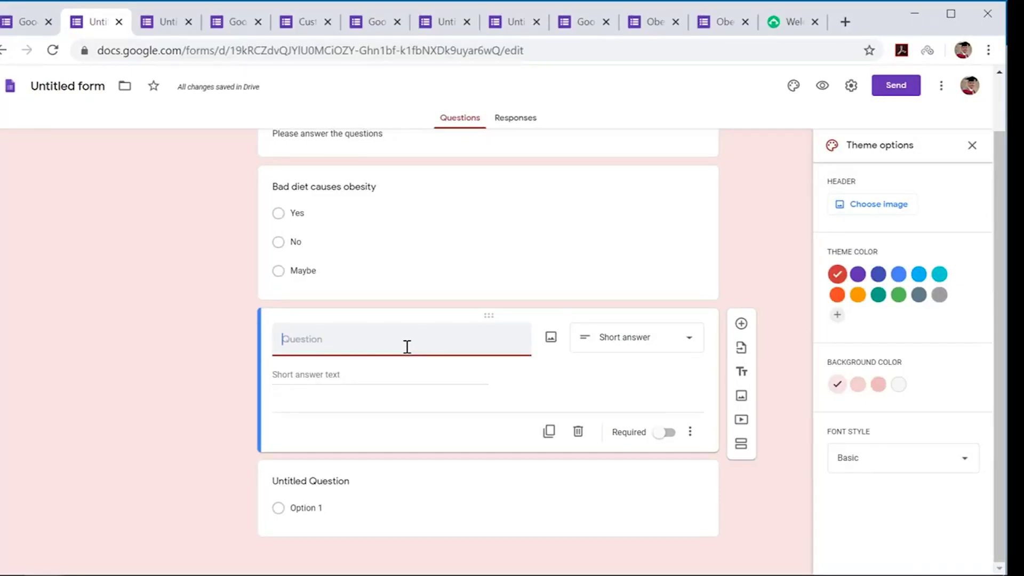
{"action": "type", "text": "What causes"}
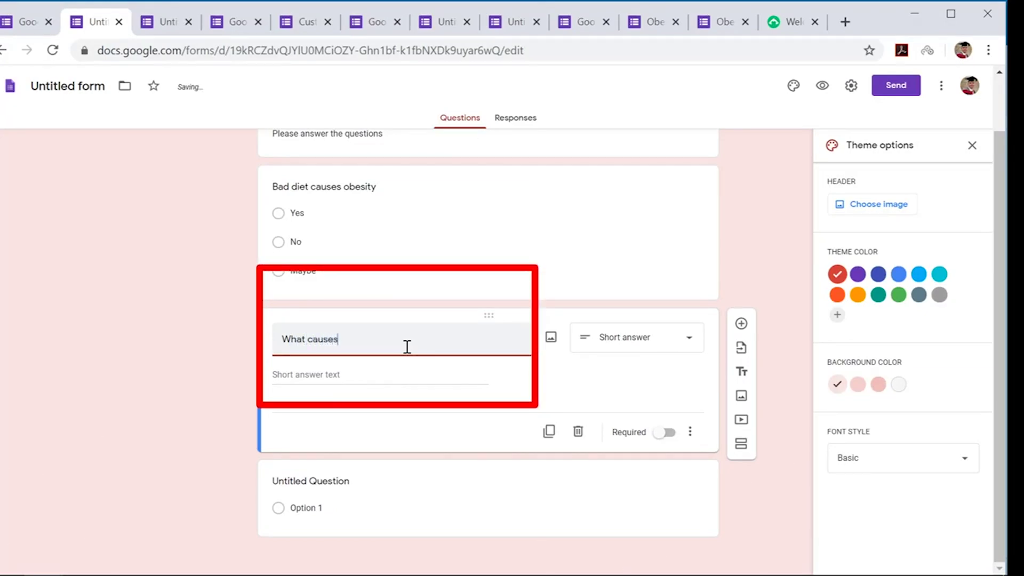
{"action": "type", "text": " obesity in the UAE?"}
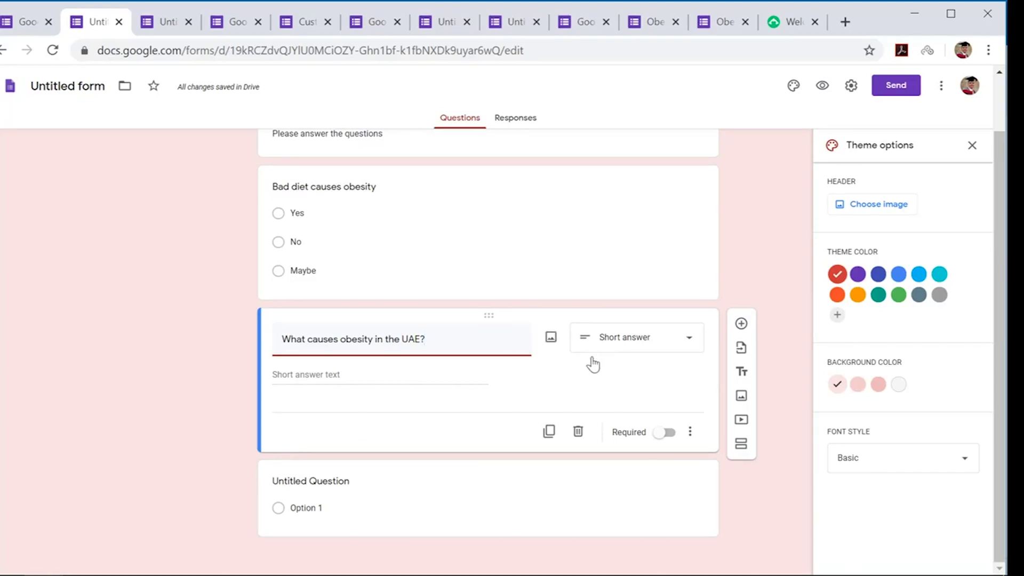
- Add another blank multiple-choice question below the short-answer question
{"action": "left_click", "coordinate": [742, 325]}
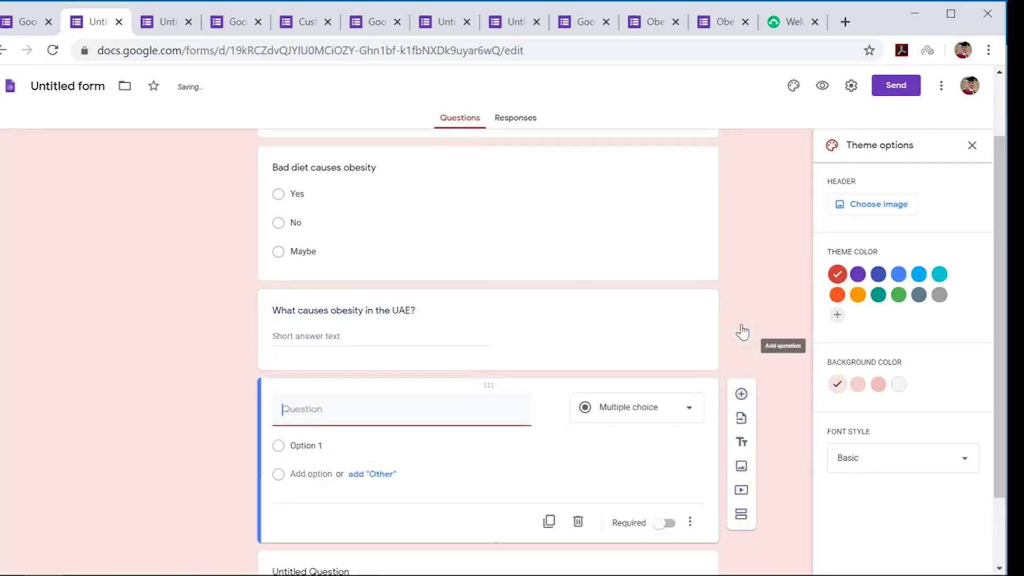
{"action": "left_click", "coordinate": [685, 414]}
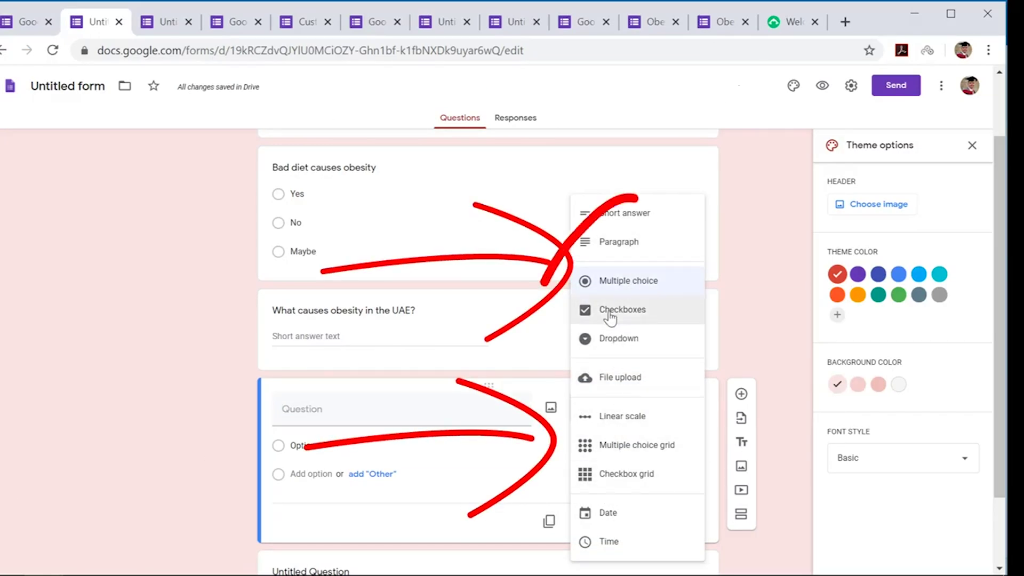
{"action": "left_click", "coordinate": [491, 290]}
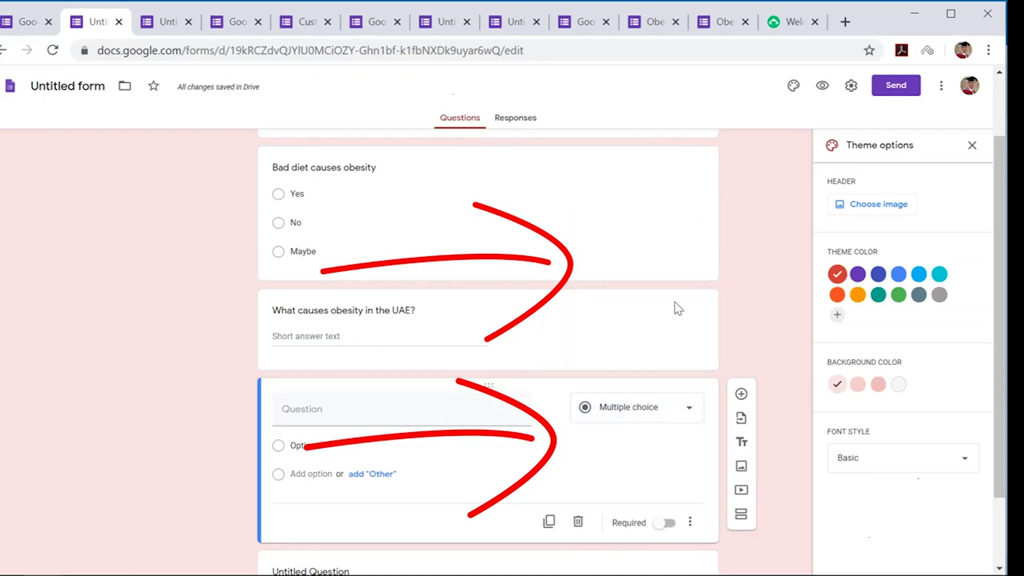
- Drag 'Bad diet causes obesity' below the 'What causes obesity in the UAE?' question
{"action": "scroll", "coordinate": [478, 291], "scroll_direction": "up", "scroll_amount": 2}
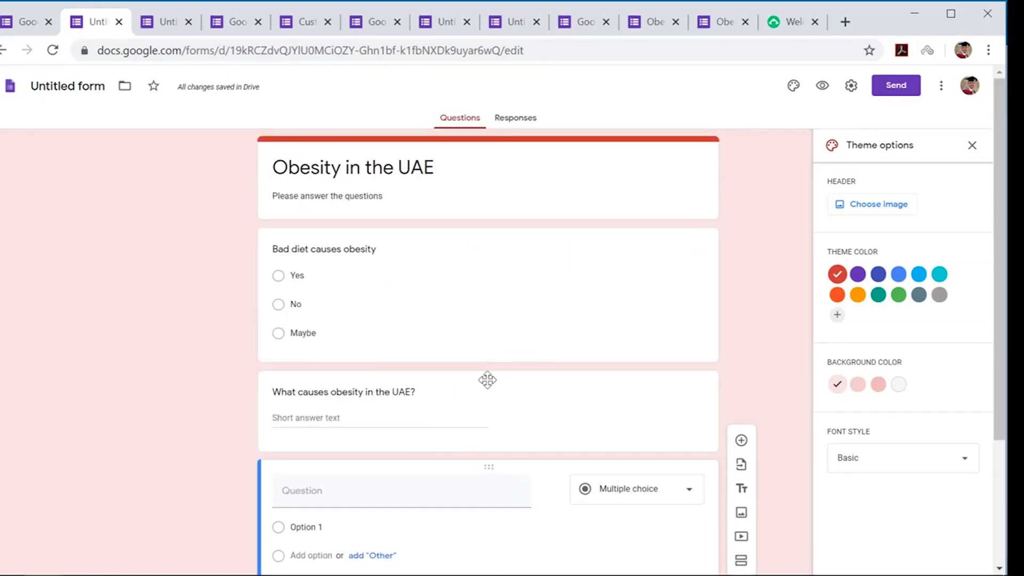
{"action": "right_click", "coordinate": [476, 248]}
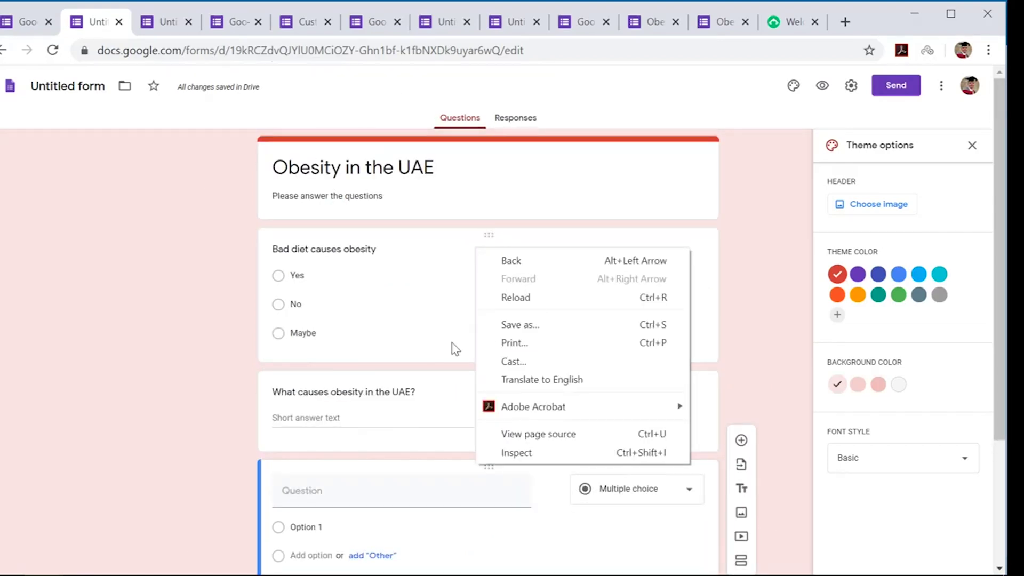
{"action": "left_click", "coordinate": [400, 414]}
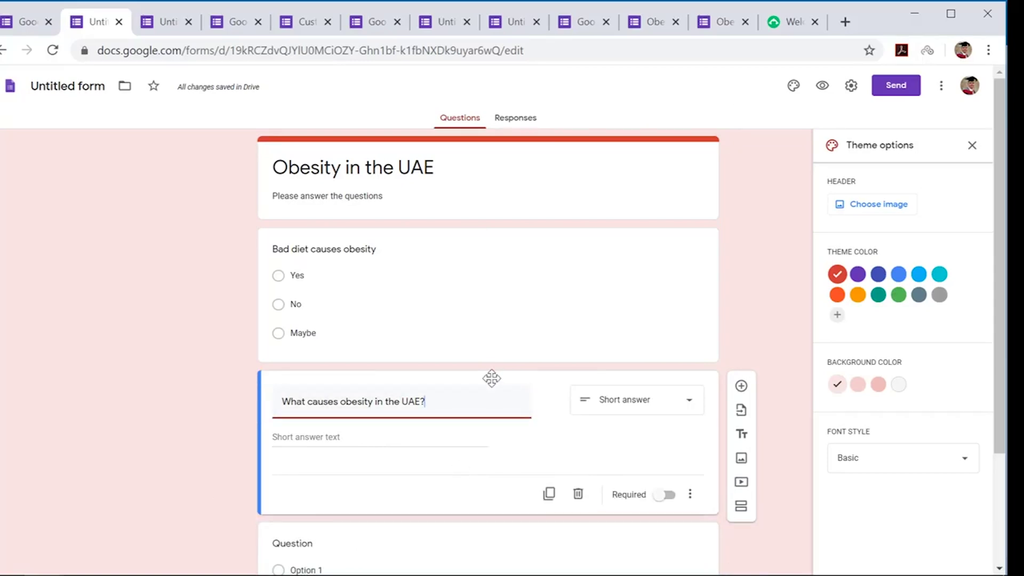
{"action": "left_click_drag", "start_coordinate": [491, 379], "coordinate": [485, 192]}
{"action": "left_click_drag", "start_coordinate": [487, 382], "coordinate": [489, 240]}
{"action": "scroll", "coordinate": [432, 555], "scroll_direction": "down", "scroll_amount": 2}
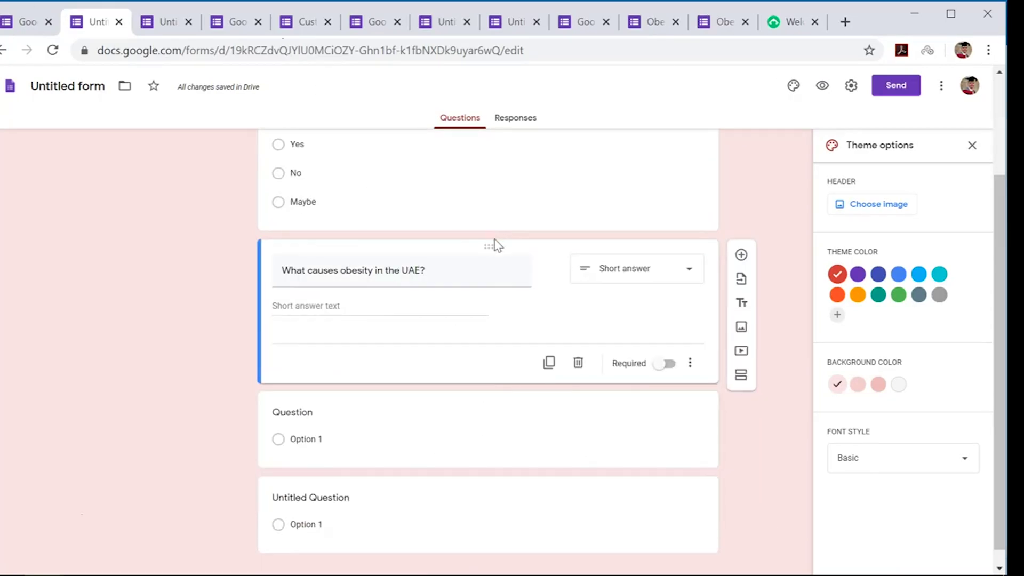
{"action": "scroll", "coordinate": [490, 248], "scroll_direction": "up", "scroll_amount": 1}
{"action": "scroll", "coordinate": [460, 222], "scroll_direction": "up", "scroll_amount": 2}
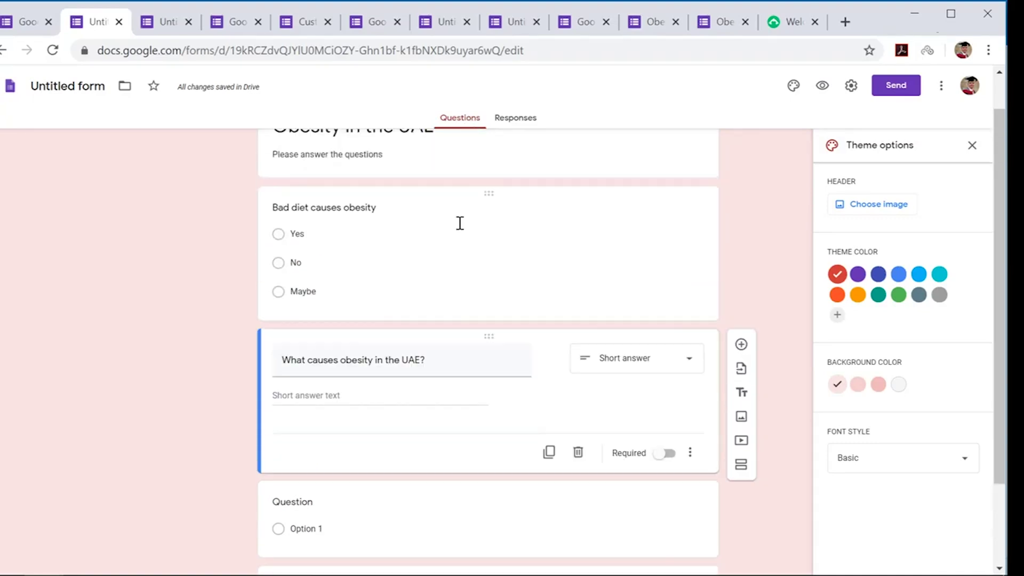
{"action": "left_click_drag", "start_coordinate": [491, 226], "coordinate": [476, 450]}
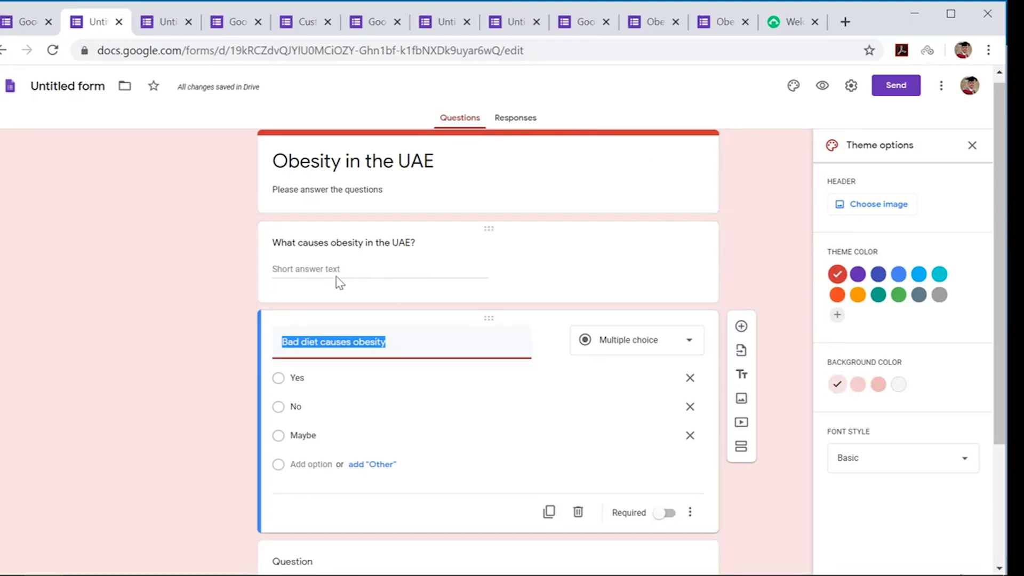
{"action": "scroll", "coordinate": [373, 446], "scroll_direction": "down", "scroll_amount": 2}
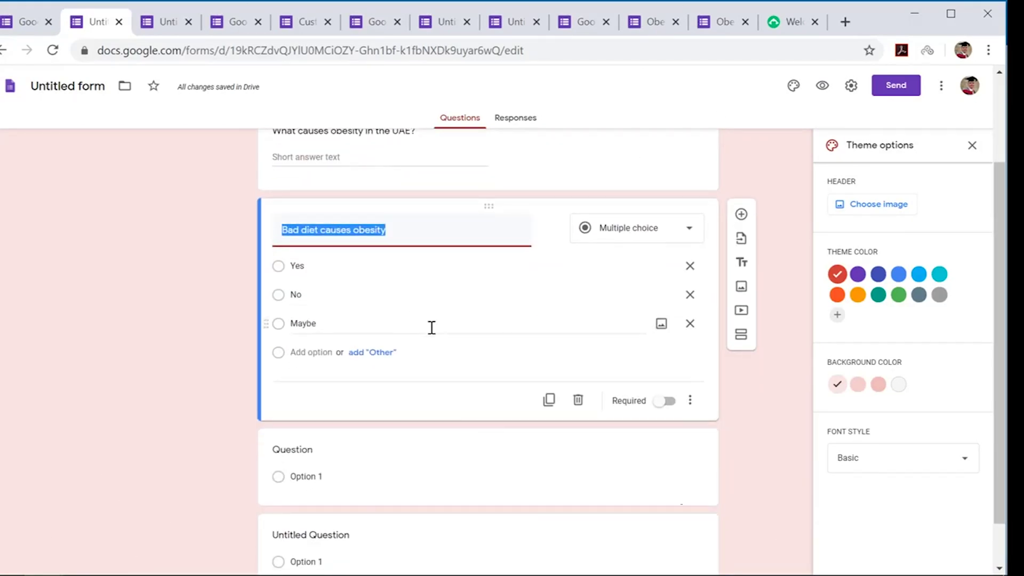
{"action": "scroll", "coordinate": [446, 342], "scroll_direction": "up", "scroll_amount": 2}
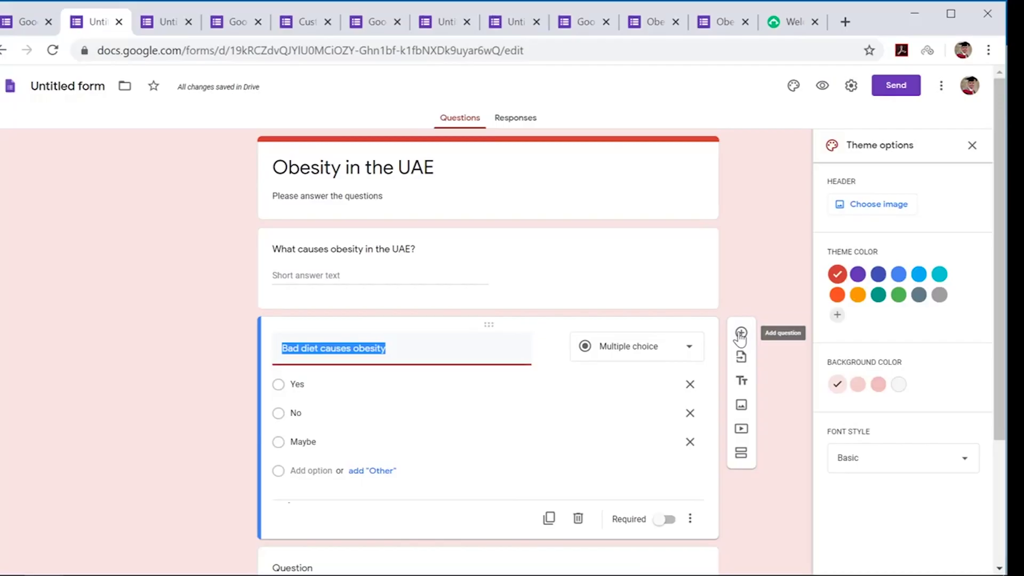
- Add a required multiple-choice question 'What is your gender?' with only Female and Male
{"action": "left_click", "coordinate": [741, 333]}
{"action": "scroll", "coordinate": [483, 478], "scroll_direction": "down", "scroll_amount": 3}
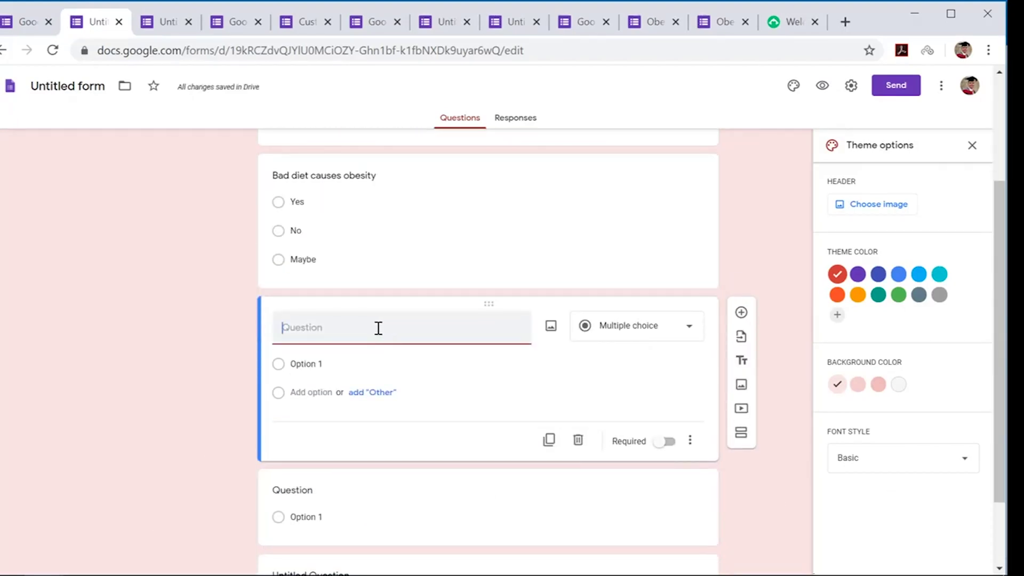
{"action": "type", "text": "What is"}
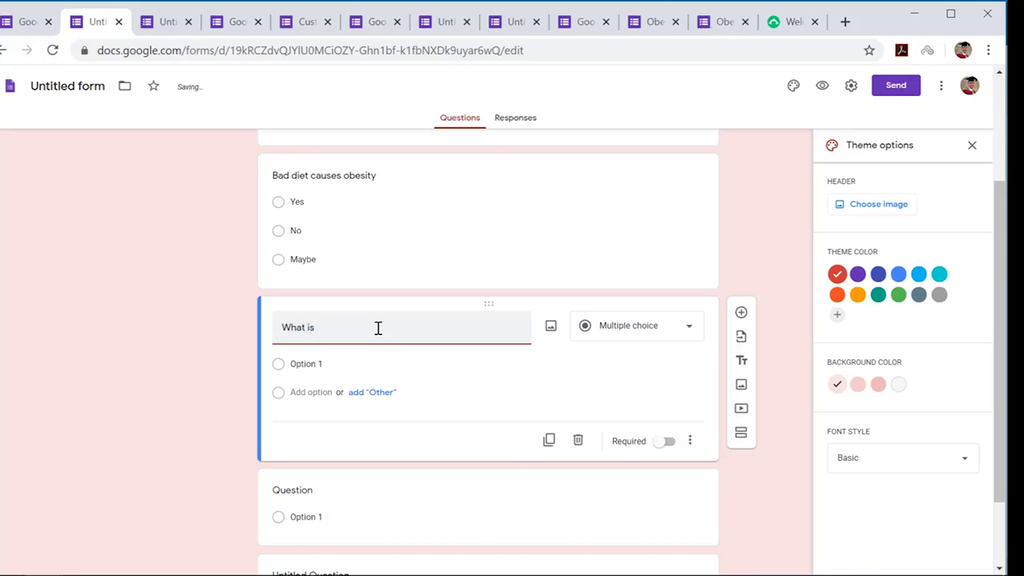
{"action": "type", "text": " your"}
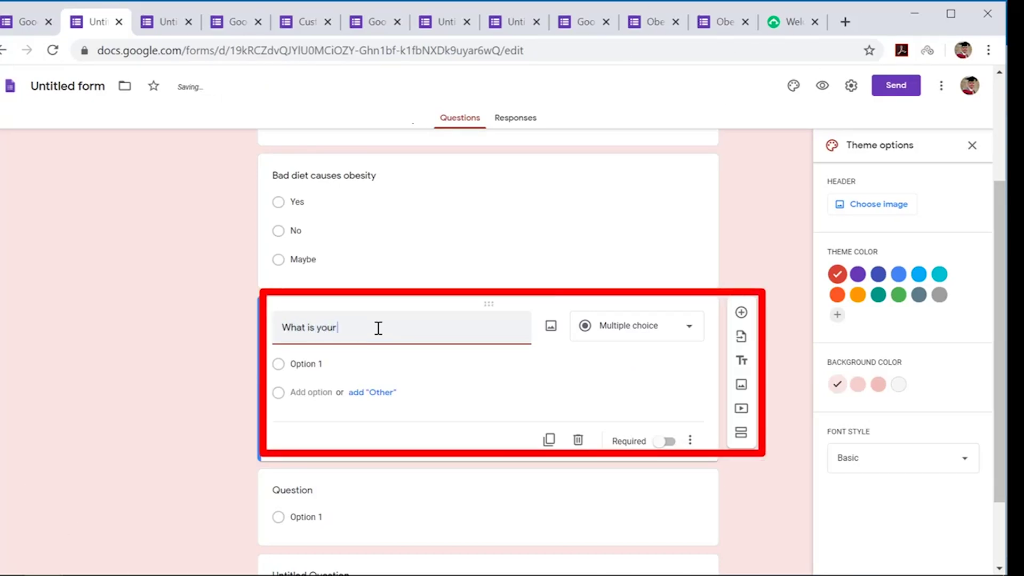
{"action": "type", "text": " gender?"}
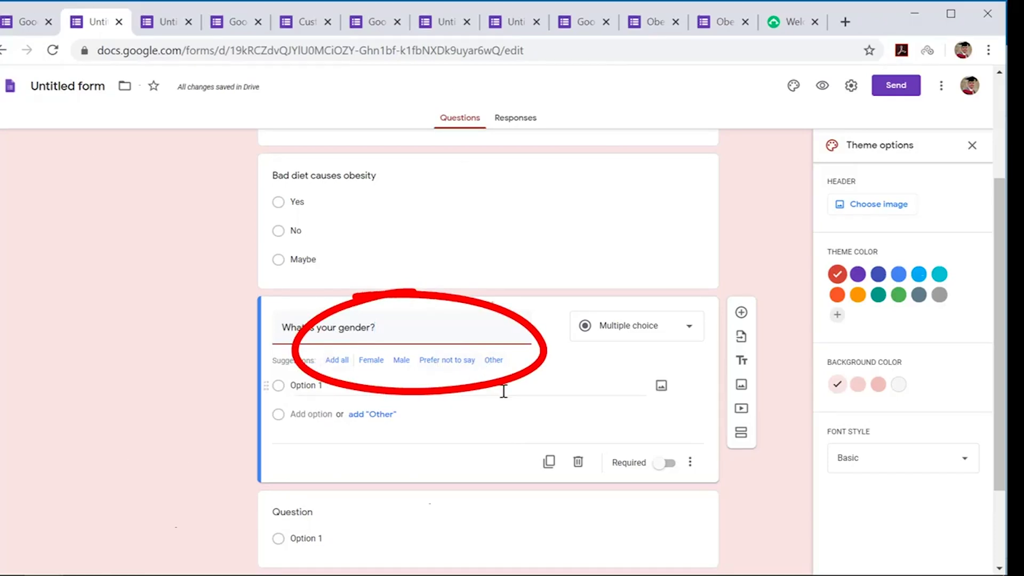
{"action": "left_click", "coordinate": [337, 360]}
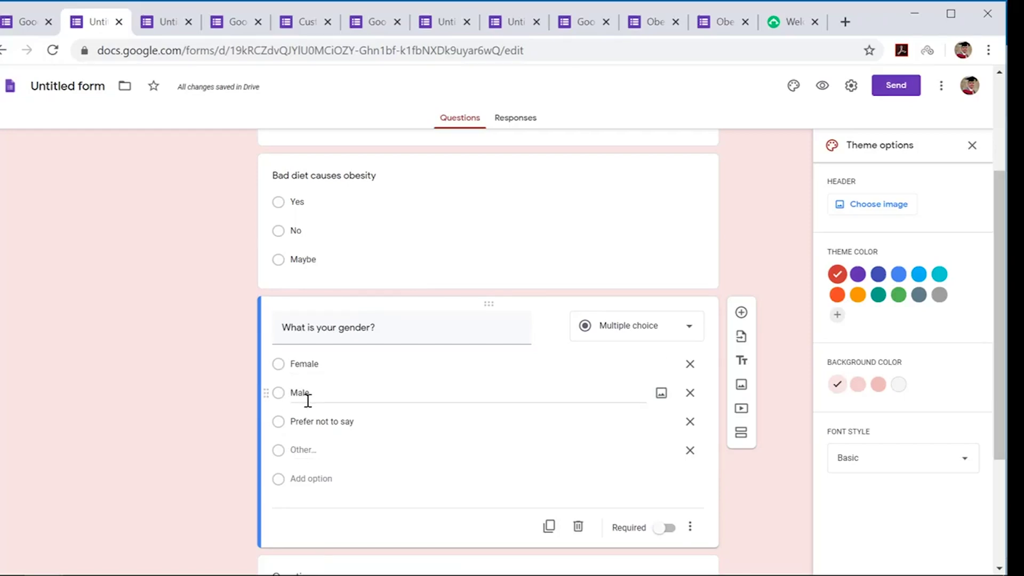
{"action": "left_click", "coordinate": [690, 423]}
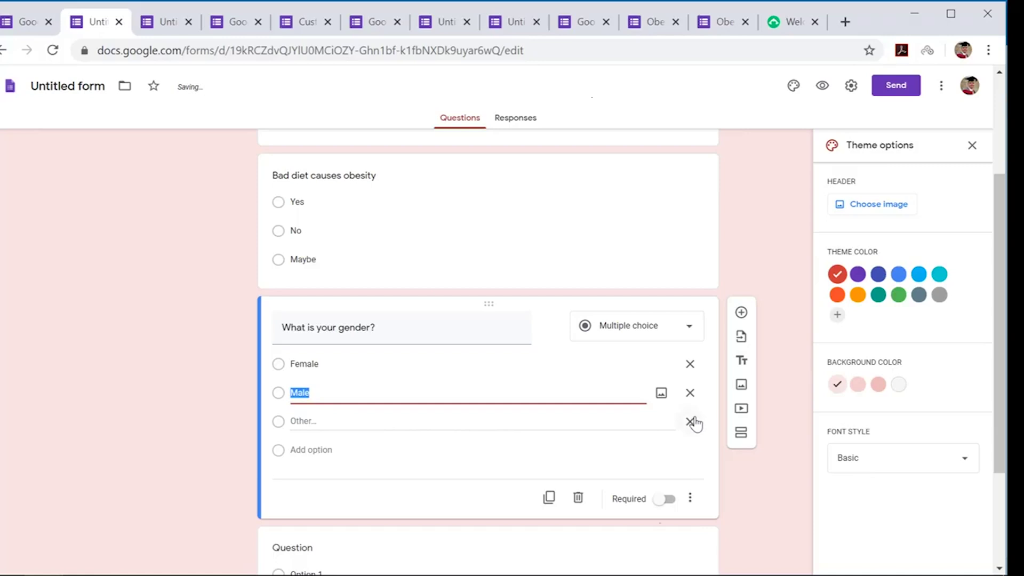
{"action": "left_click", "coordinate": [691, 422]}
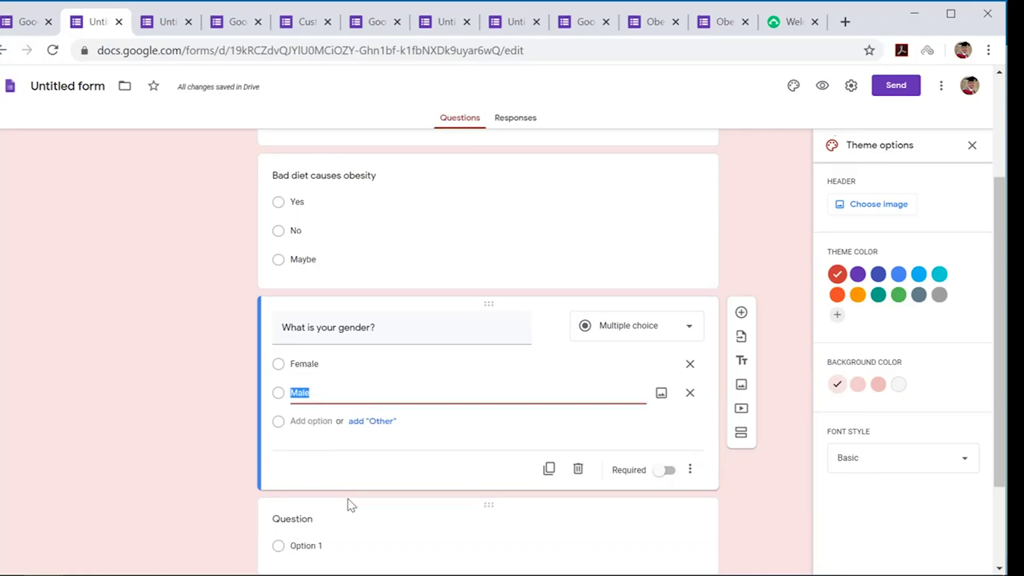
{"action": "left_click", "coordinate": [671, 475]}
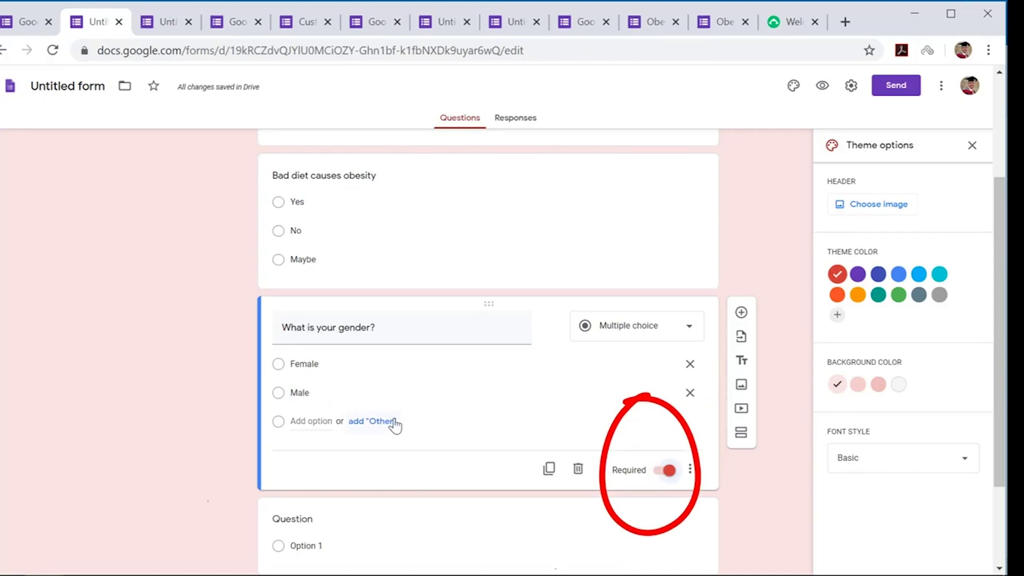
- Move the gender question to the top, with 'What causes obesity in the UAE?' below it
{"action": "left_click_drag", "start_coordinate": [484, 306], "coordinate": [453, 133]}
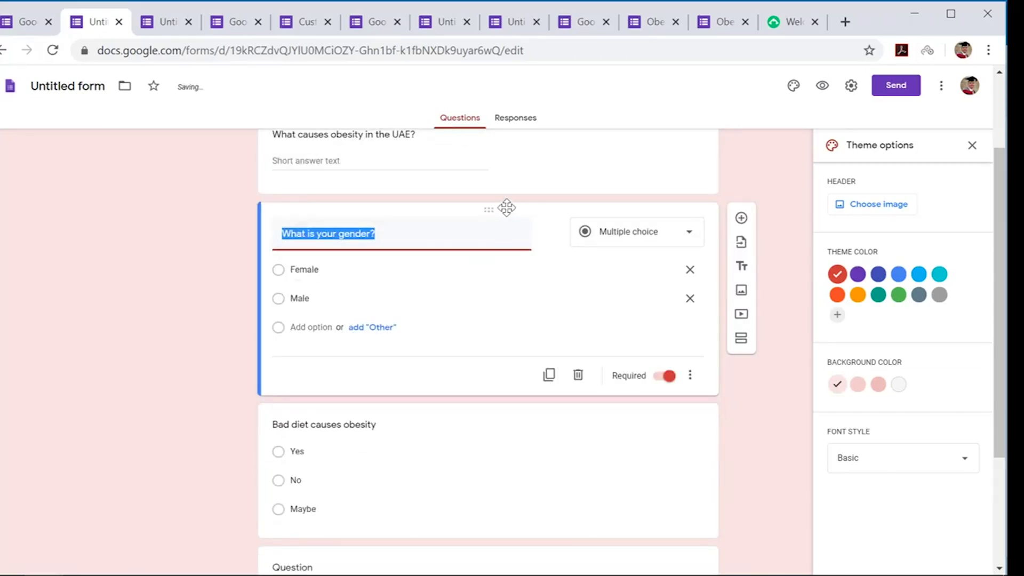
{"action": "scroll", "coordinate": [493, 180], "scroll_direction": "up", "scroll_amount": 2}
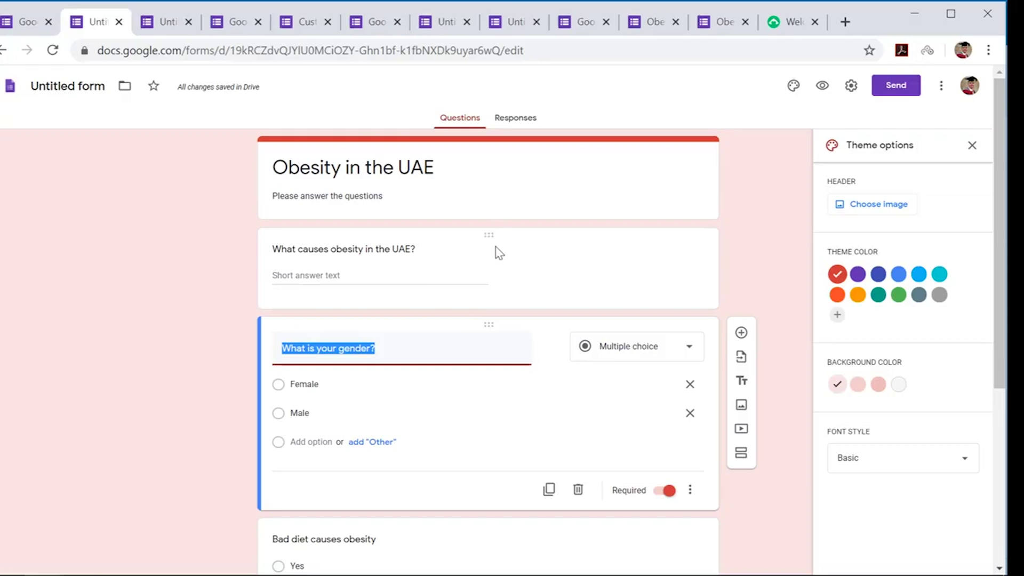
{"action": "left_click_drag", "start_coordinate": [487, 233], "coordinate": [457, 434]}
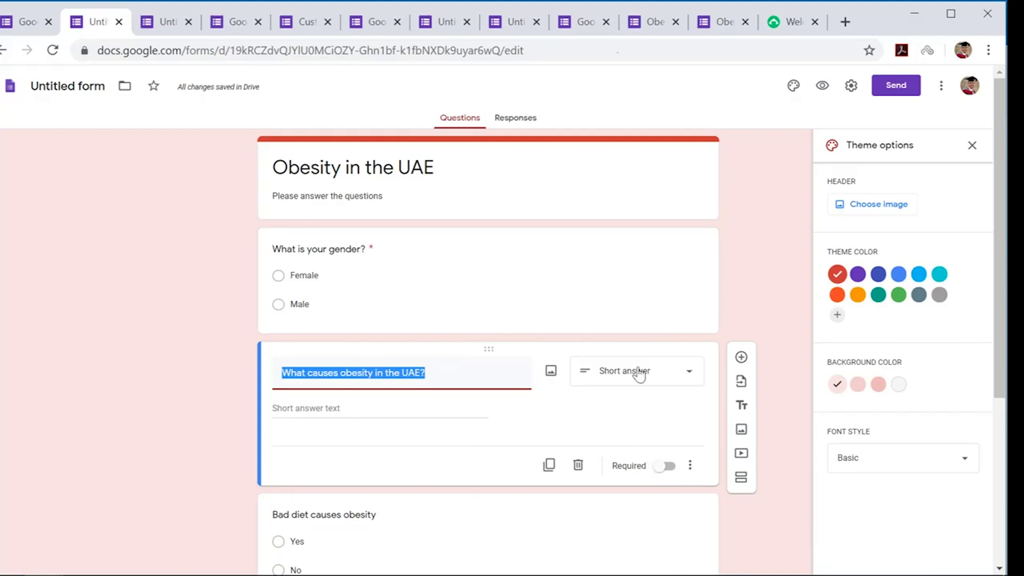
- Preview the form in a separate tab, scroll through it, then return to the editor
{"action": "left_click", "coordinate": [823, 86]}
{"action": "scroll", "coordinate": [572, 233], "scroll_direction": "down", "scroll_amount": 3}
{"action": "scroll", "coordinate": [573, 233], "scroll_direction": "up", "scroll_amount": 3}
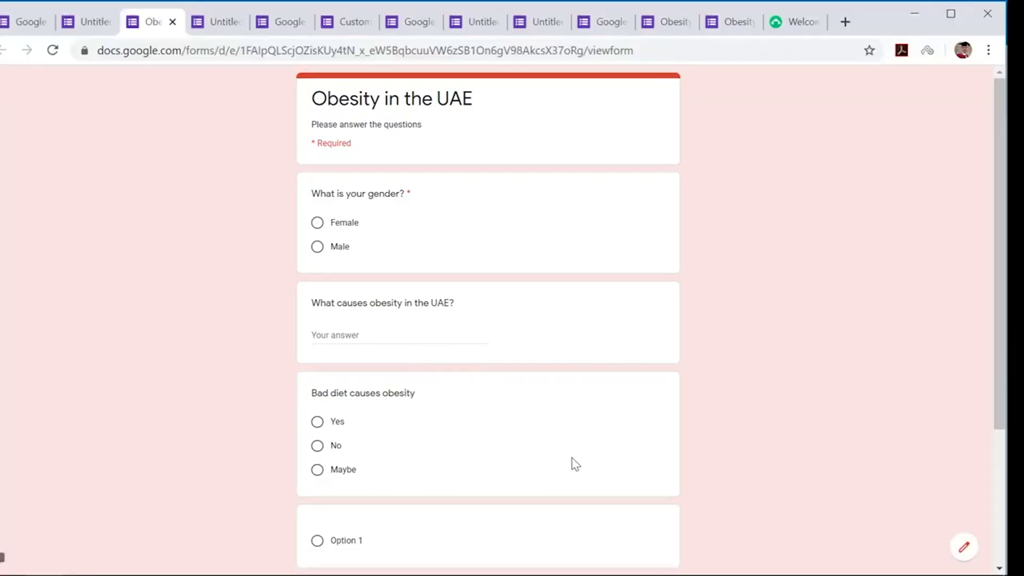
{"action": "scroll", "coordinate": [600, 464], "scroll_direction": "down", "scroll_amount": 3}
{"action": "scroll", "coordinate": [600, 464], "scroll_direction": "up", "scroll_amount": 3}
{"action": "scroll", "coordinate": [600, 464], "scroll_direction": "down", "scroll_amount": 3}
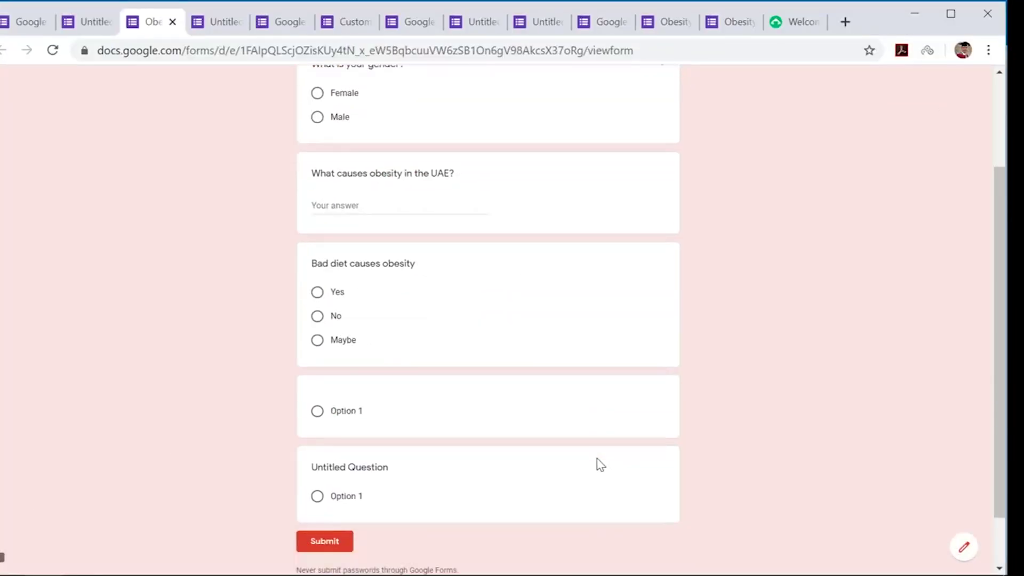
{"action": "scroll", "coordinate": [600, 464], "scroll_direction": "up", "scroll_amount": 3}
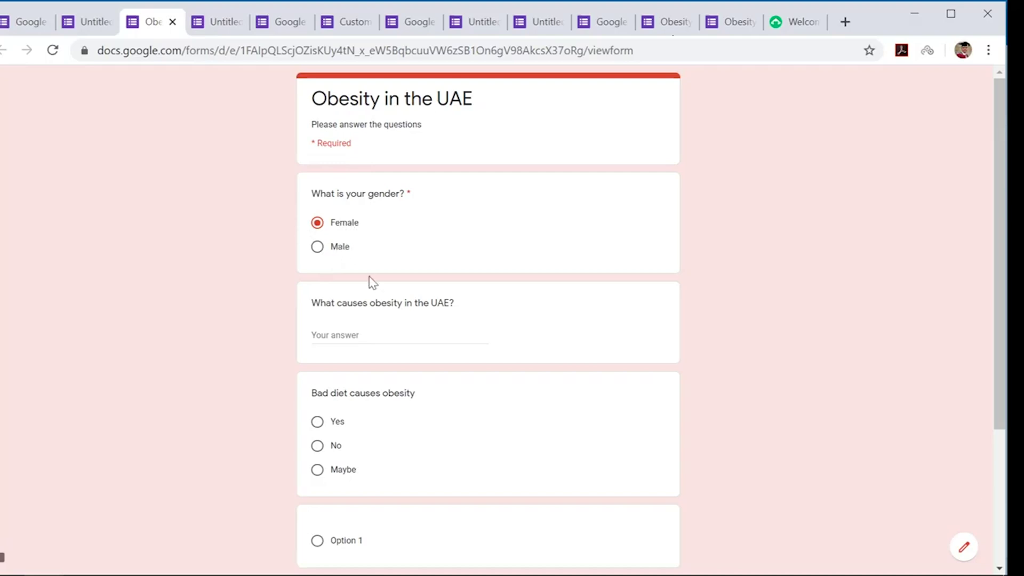
{"action": "scroll", "coordinate": [461, 466], "scroll_direction": "down", "scroll_amount": 4}
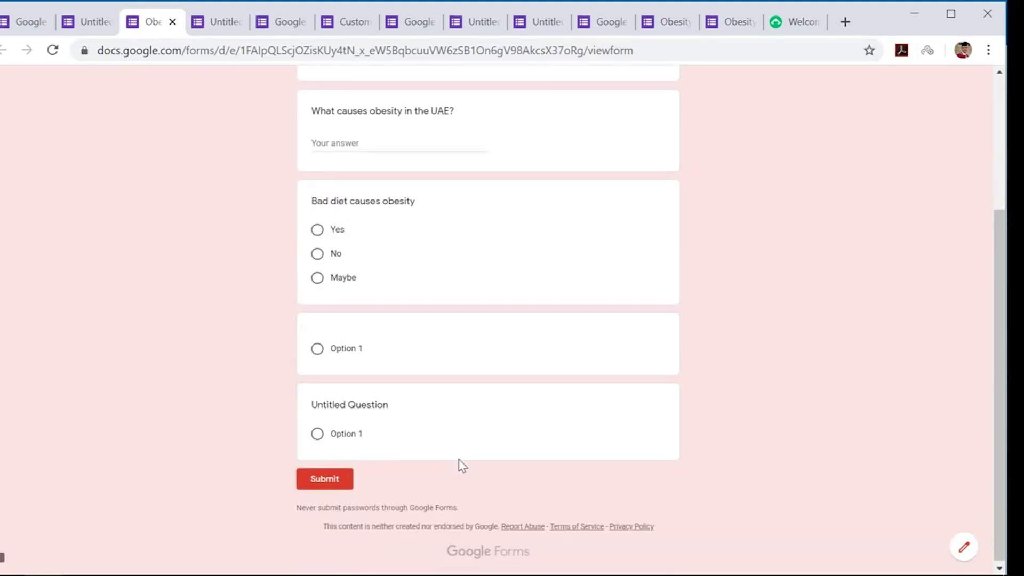
{"action": "scroll", "coordinate": [462, 466], "scroll_direction": "up", "scroll_amount": 4}
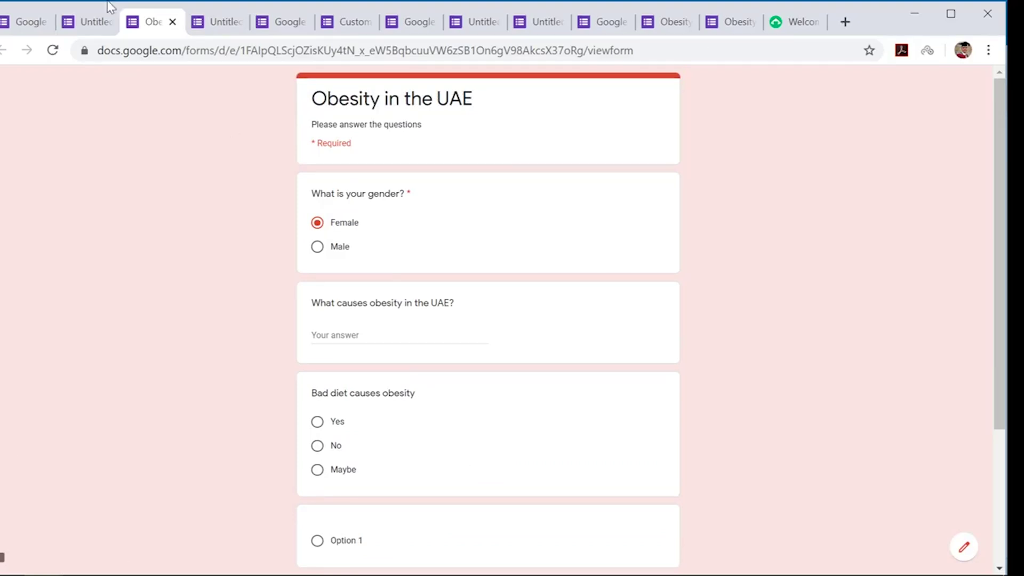
{"action": "left_click", "coordinate": [83, 22]}
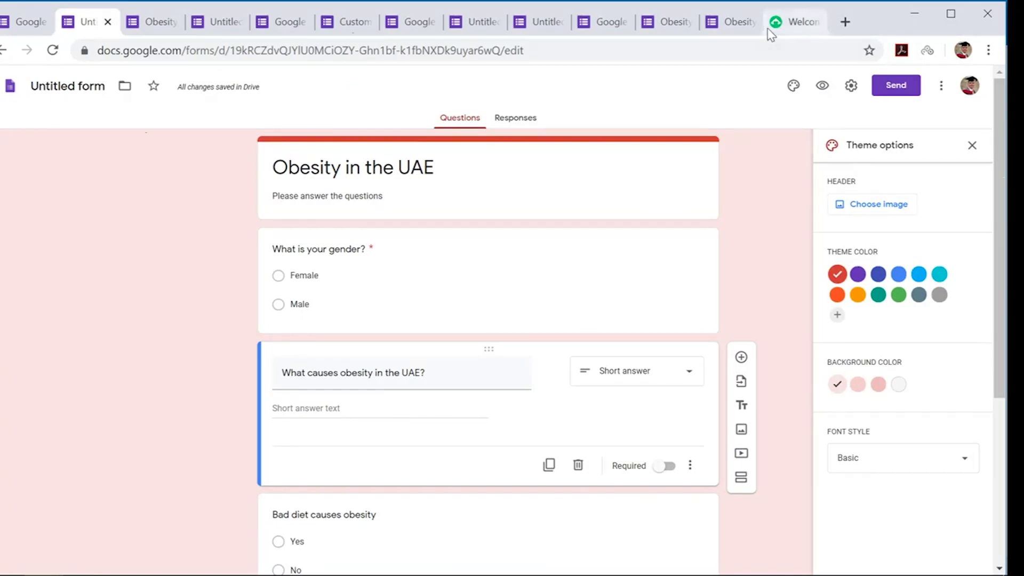
- Switch to the SurveyMonkey dashboard and bring up the Create a new survey page
{"action": "left_click", "coordinate": [787, 24]}
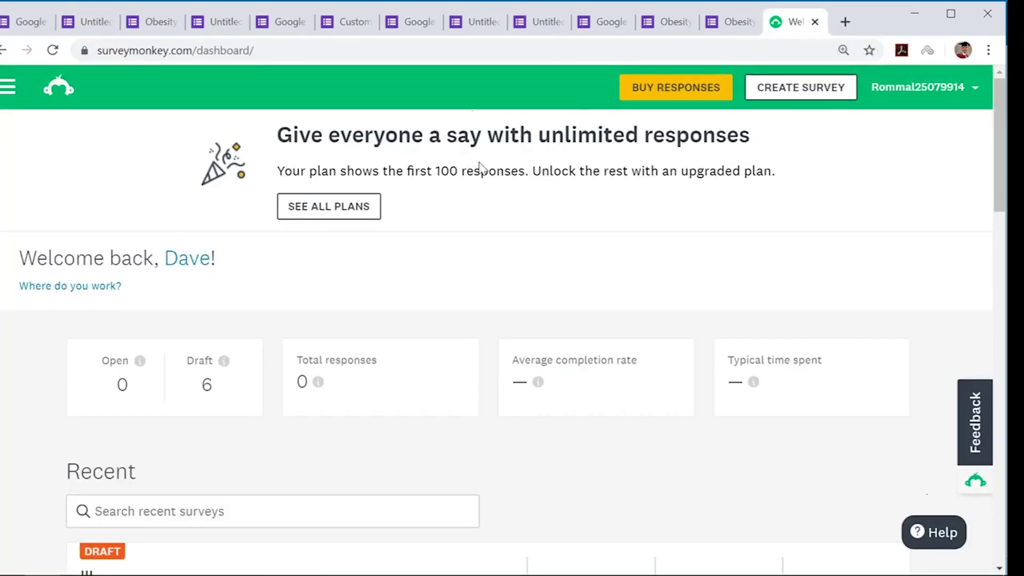
{"action": "scroll", "coordinate": [405, 269], "scroll_direction": "down", "scroll_amount": 1}
{"action": "scroll", "coordinate": [406, 270], "scroll_direction": "up", "scroll_amount": 1}
{"action": "scroll", "coordinate": [405, 269], "scroll_direction": "down", "scroll_amount": 3}
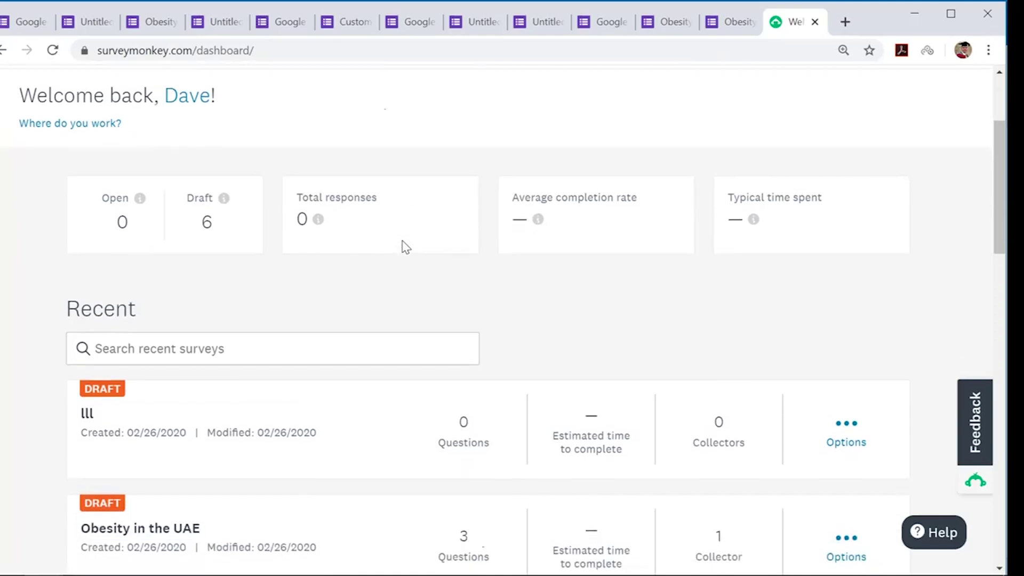
{"action": "scroll", "coordinate": [405, 247], "scroll_direction": "down", "scroll_amount": 10}
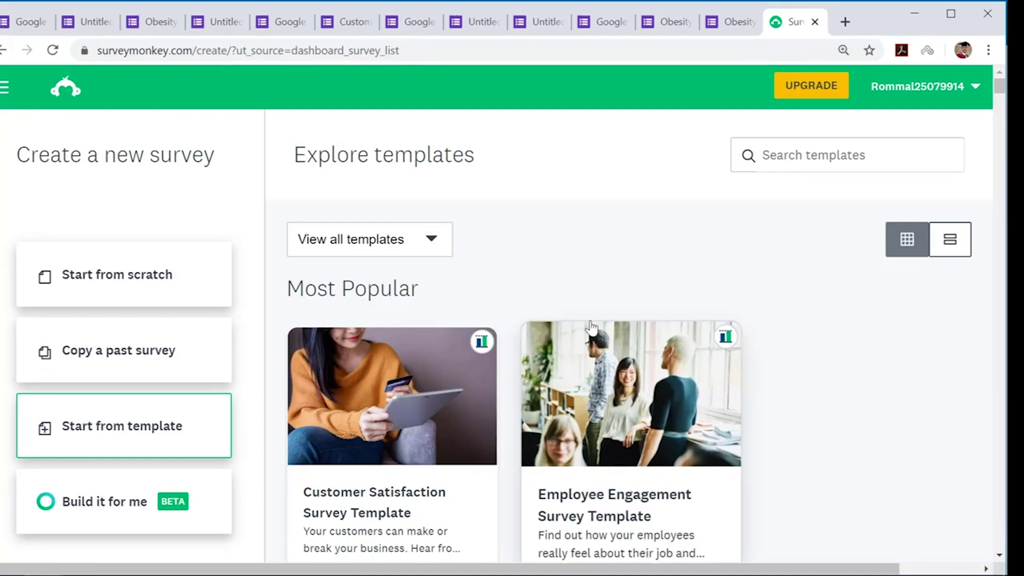
- Start a survey from scratch and name it 'Obesity in the UAE'
{"action": "left_click", "coordinate": [435, 248]}
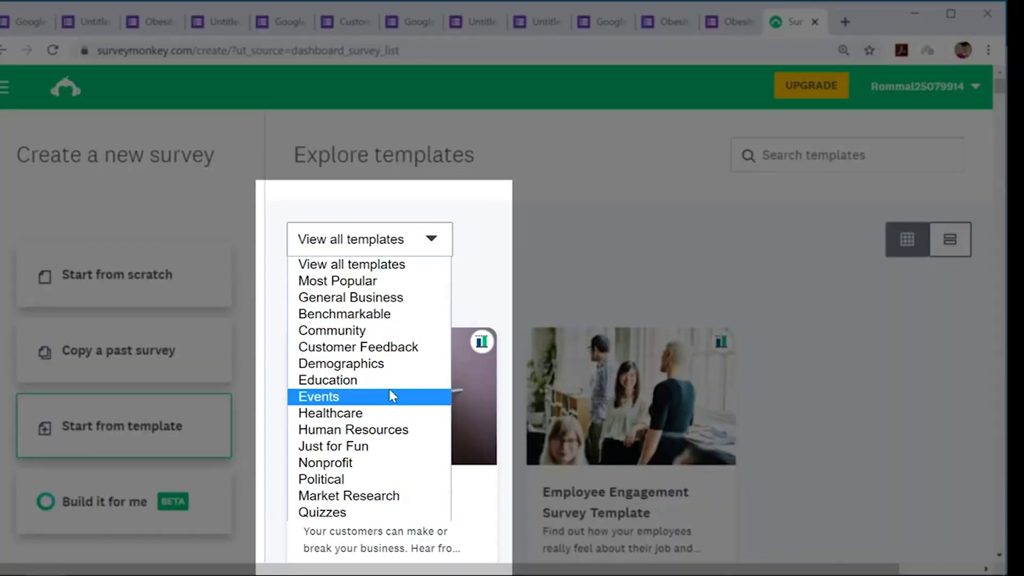
{"action": "key", "text": "g"}
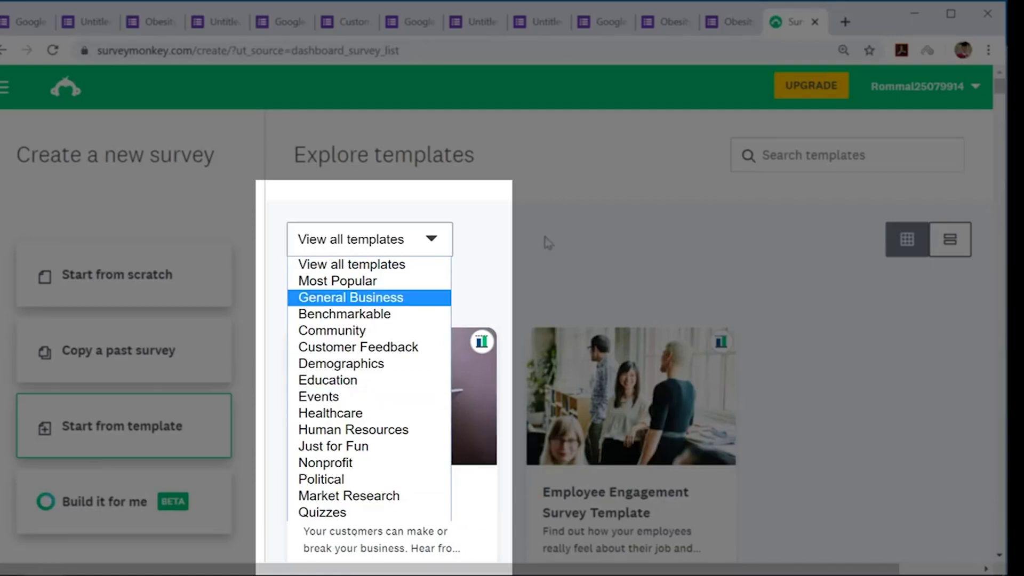
{"action": "left_click", "coordinate": [137, 281]}
{"action": "left_click", "coordinate": [138, 285]}
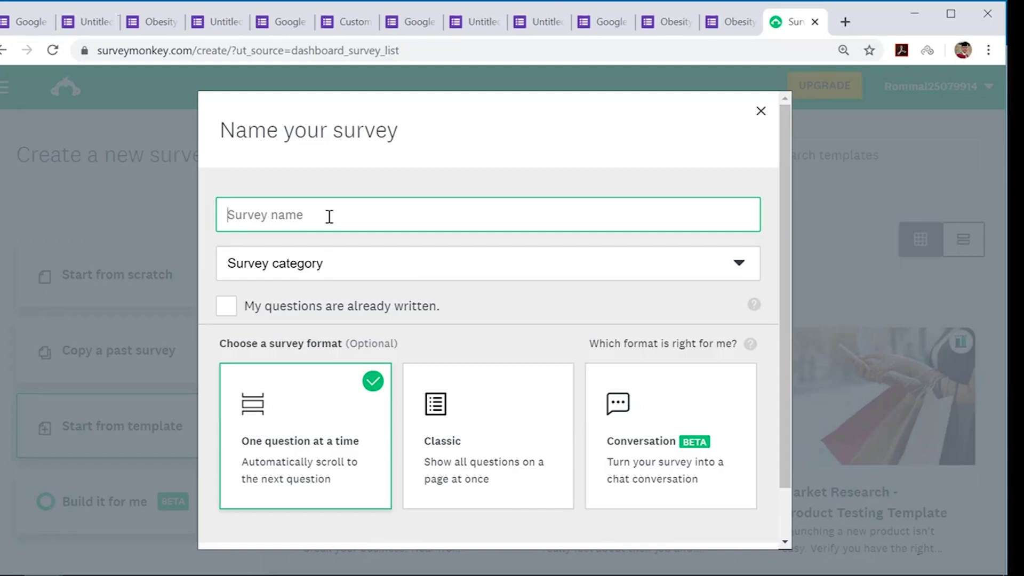
{"action": "type", "text": "O"}
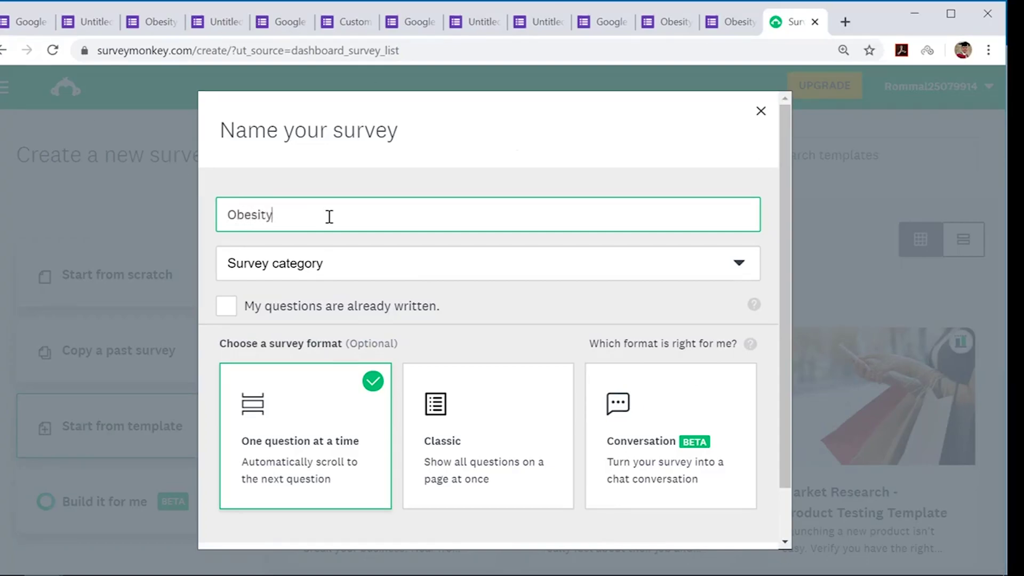
{"action": "type", "text": "besity in the UAE"}
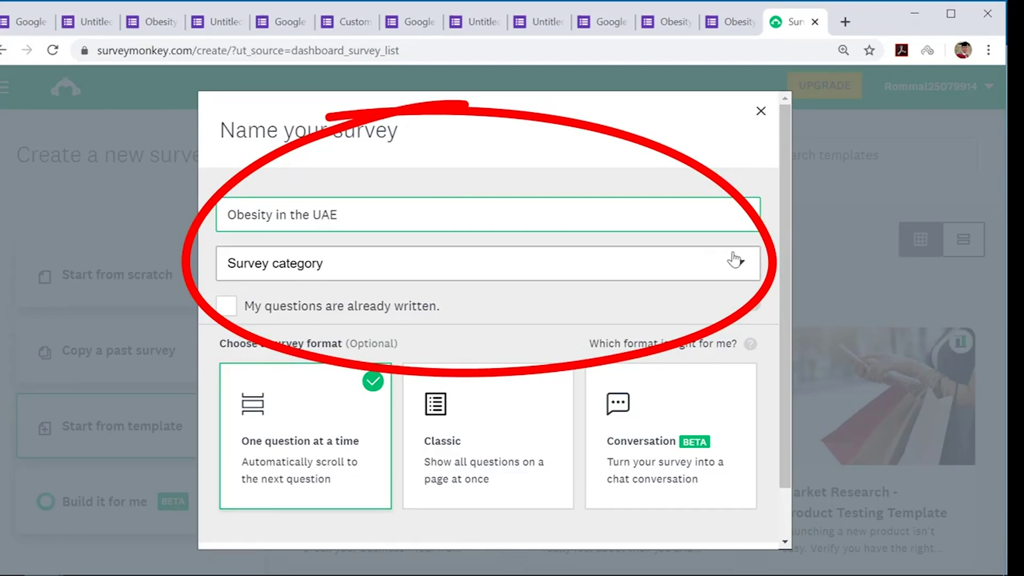
- Set the category to Community and the format to one question at a time, then create the survey
{"action": "left_click", "coordinate": [744, 269]}
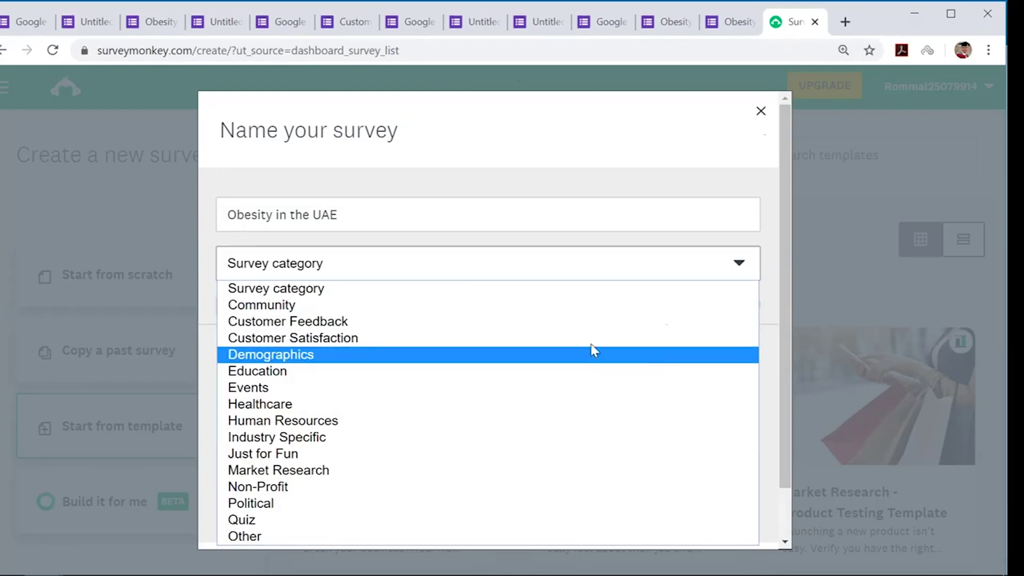
{"action": "left_click", "coordinate": [563, 306]}
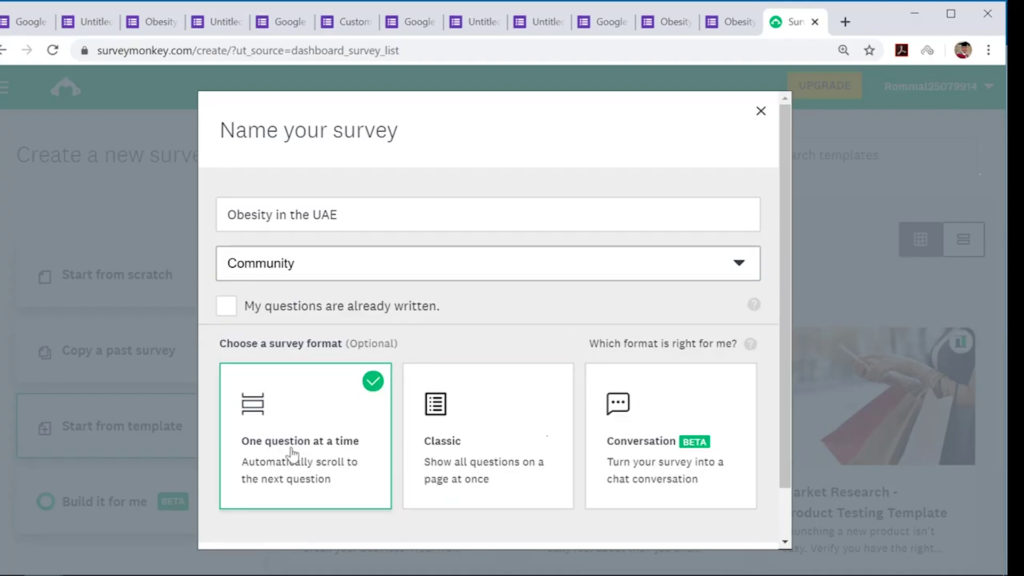
{"action": "left_click", "coordinate": [316, 458]}
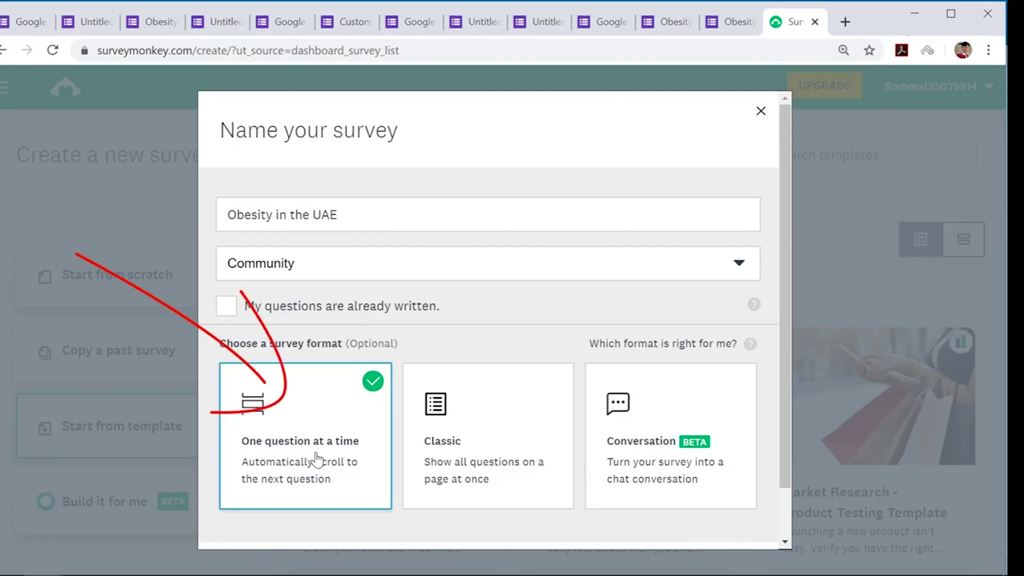
{"action": "scroll", "coordinate": [408, 531], "scroll_direction": "down", "scroll_amount": 1}
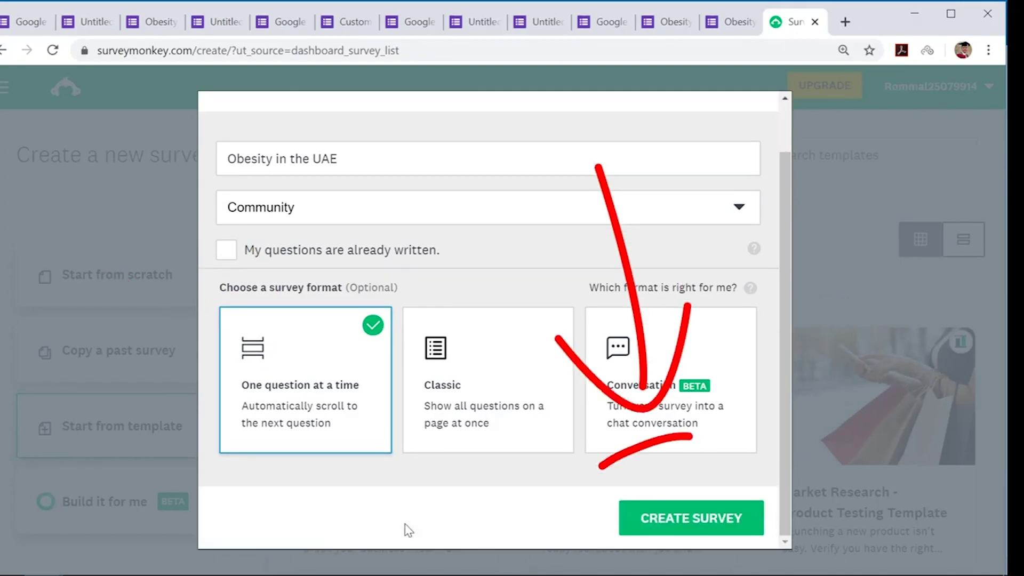
{"action": "left_click", "coordinate": [688, 515]}
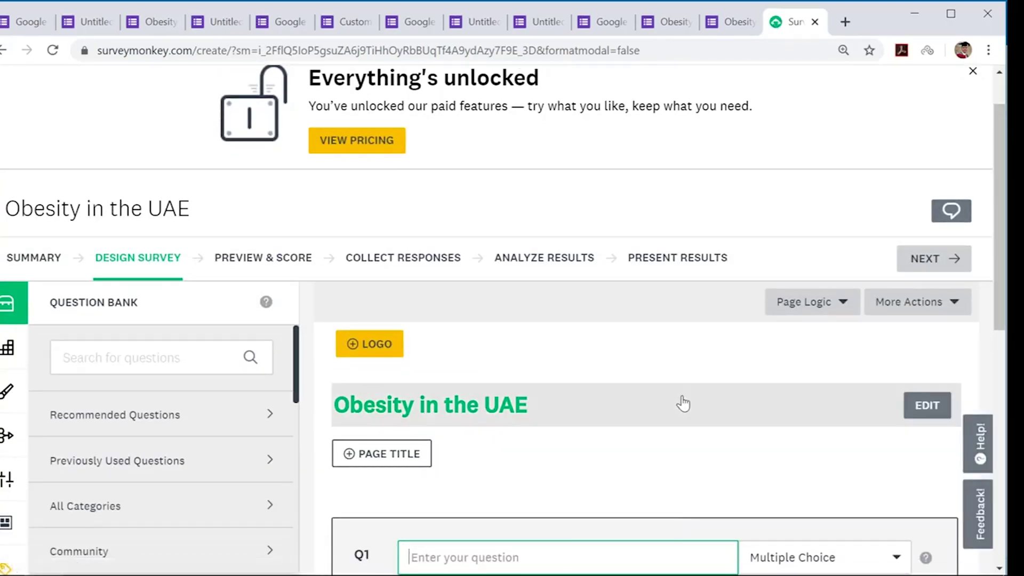
- Make Q1 a Multiple Choice question reading 'Is diet to blame for obesity?'
{"action": "scroll", "coordinate": [682, 404], "scroll_direction": "down", "scroll_amount": 3}
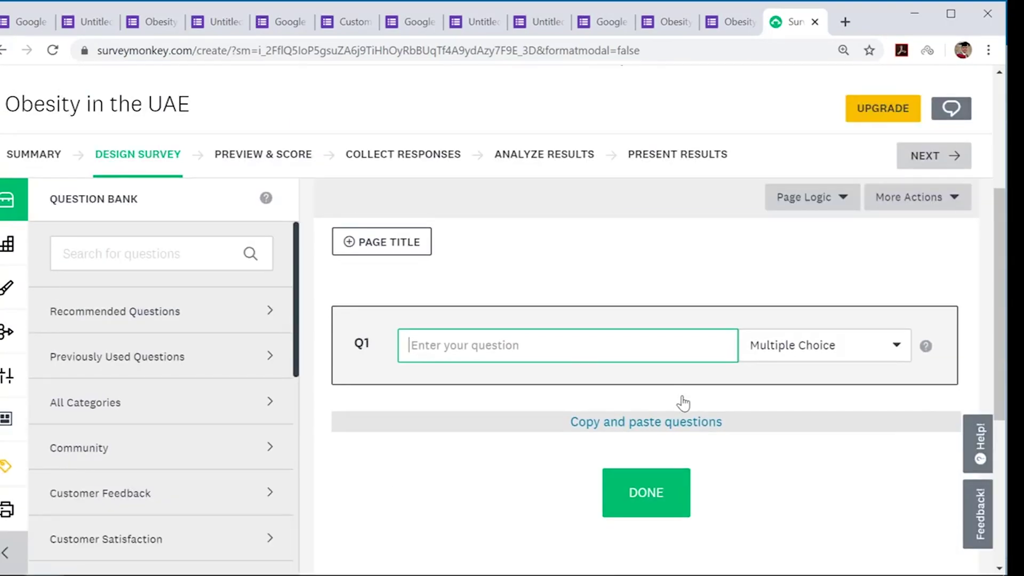
{"action": "left_click", "coordinate": [904, 354]}
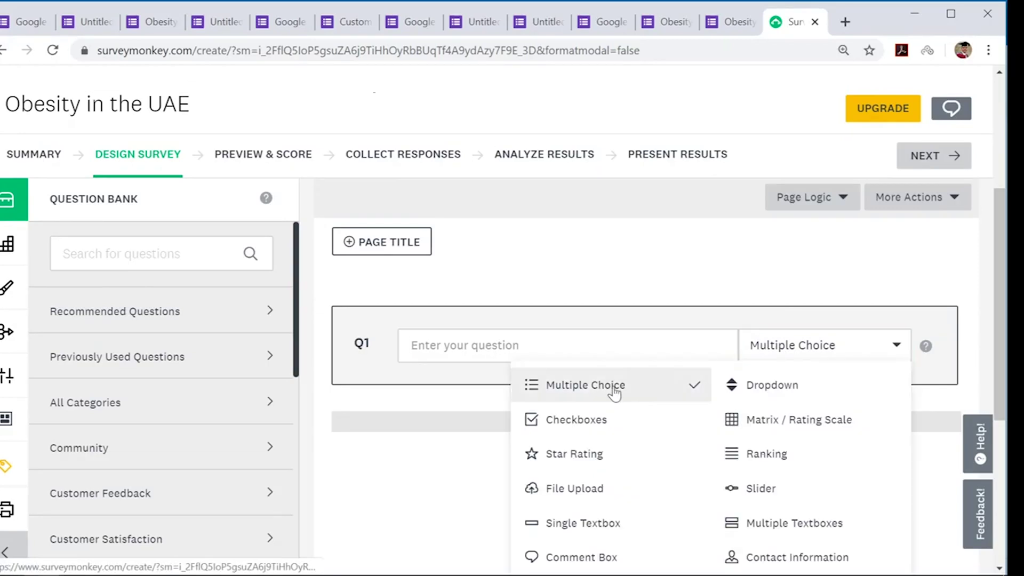
{"action": "scroll", "coordinate": [565, 469], "scroll_direction": "down", "scroll_amount": 2}
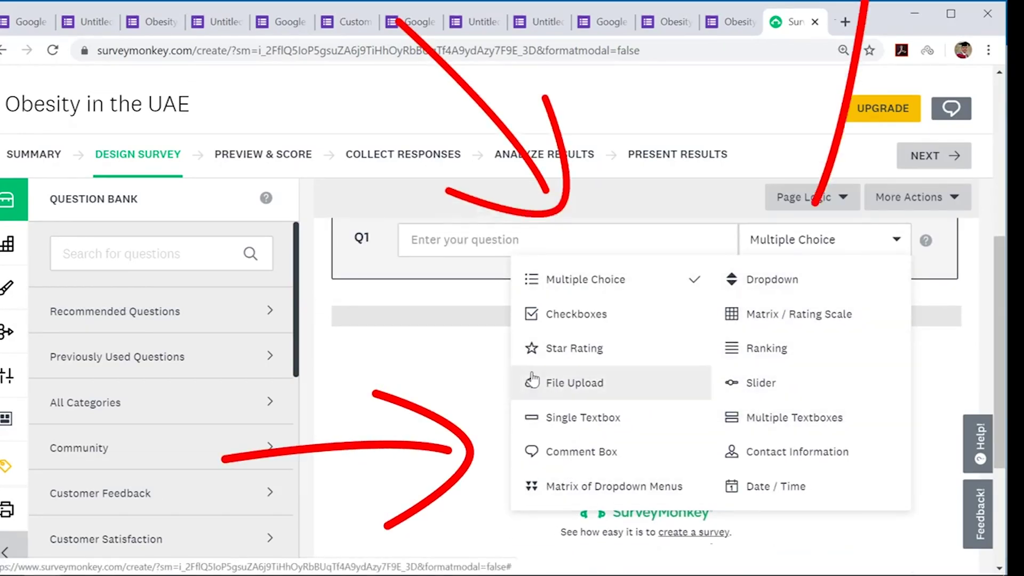
{"action": "scroll", "coordinate": [541, 440], "scroll_direction": "up", "scroll_amount": 1}
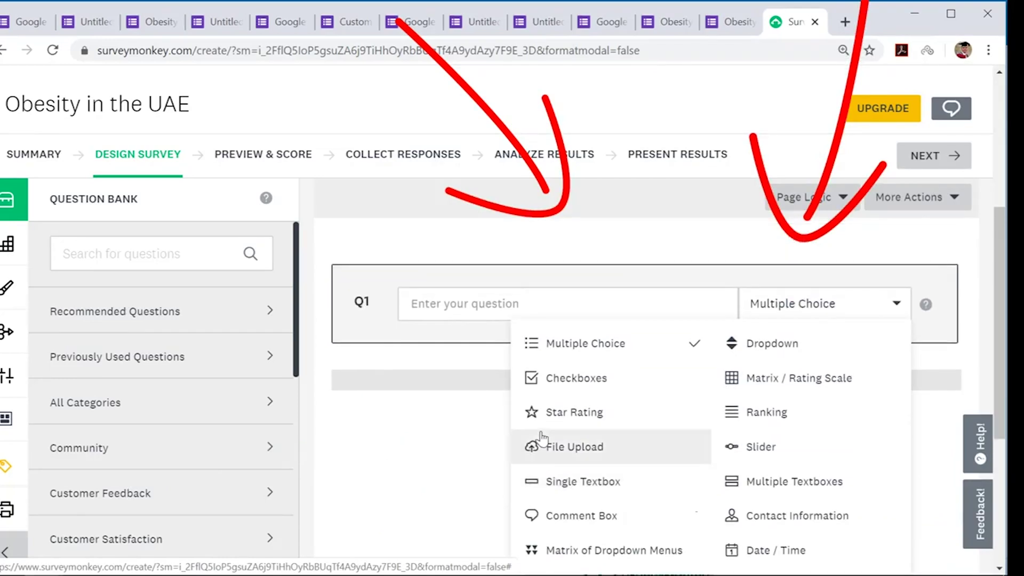
{"action": "left_click", "coordinate": [608, 355]}
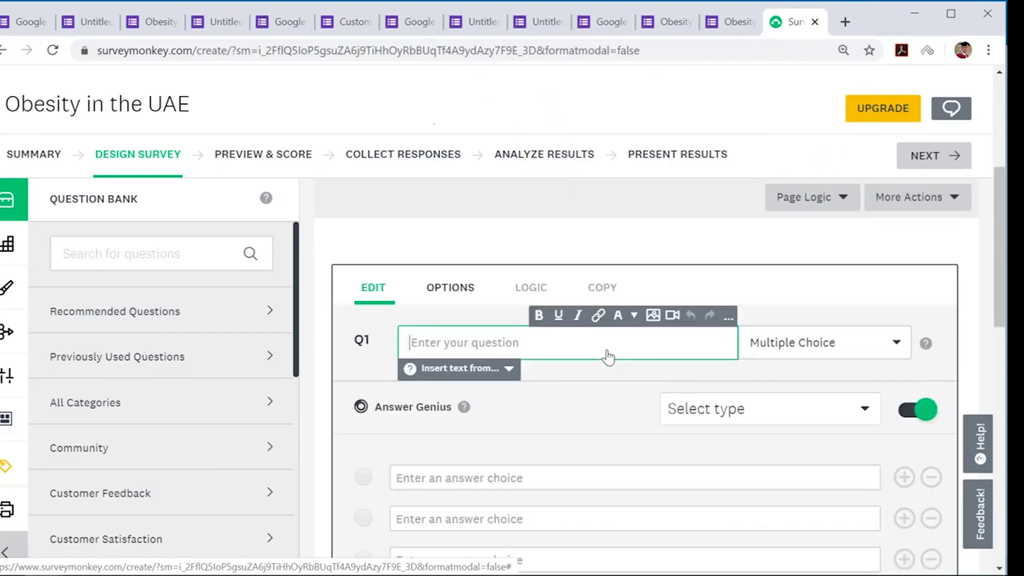
{"action": "scroll", "coordinate": [595, 478], "scroll_direction": "down", "scroll_amount": 1}
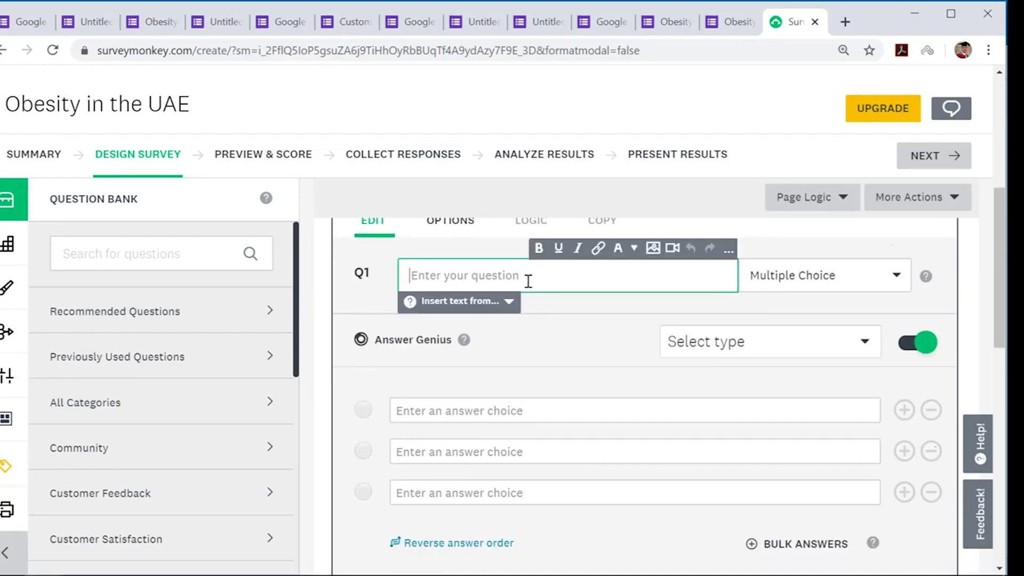
{"action": "type", "text": "Is "}
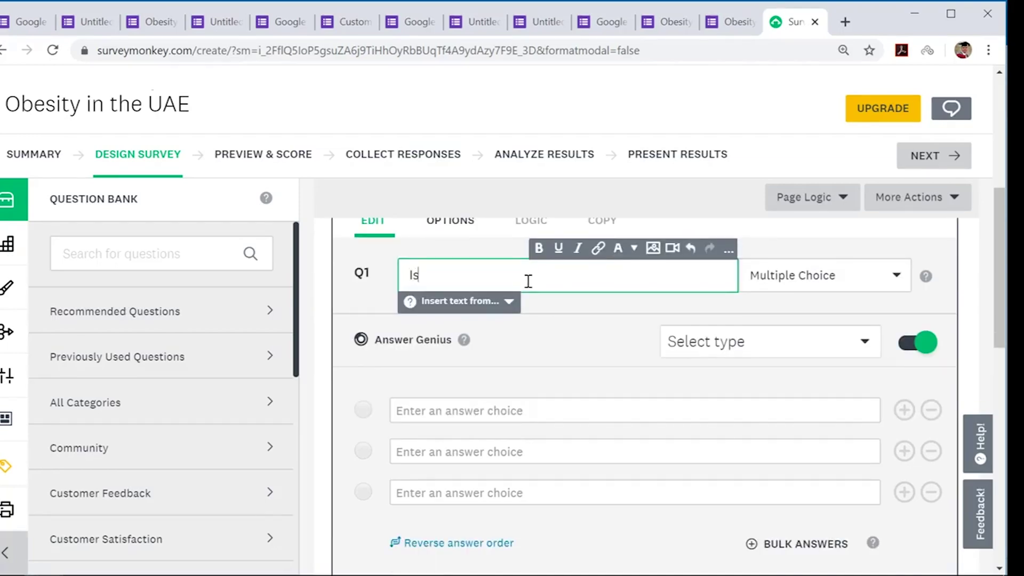
{"action": "type", "text": "diet to"}
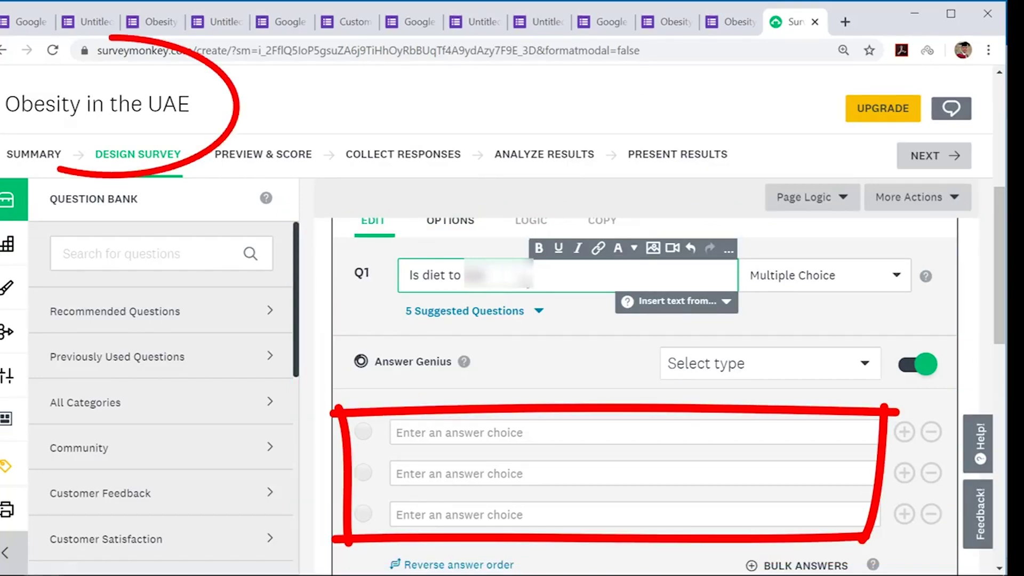
{"action": "type", "text": "for obesity?"}
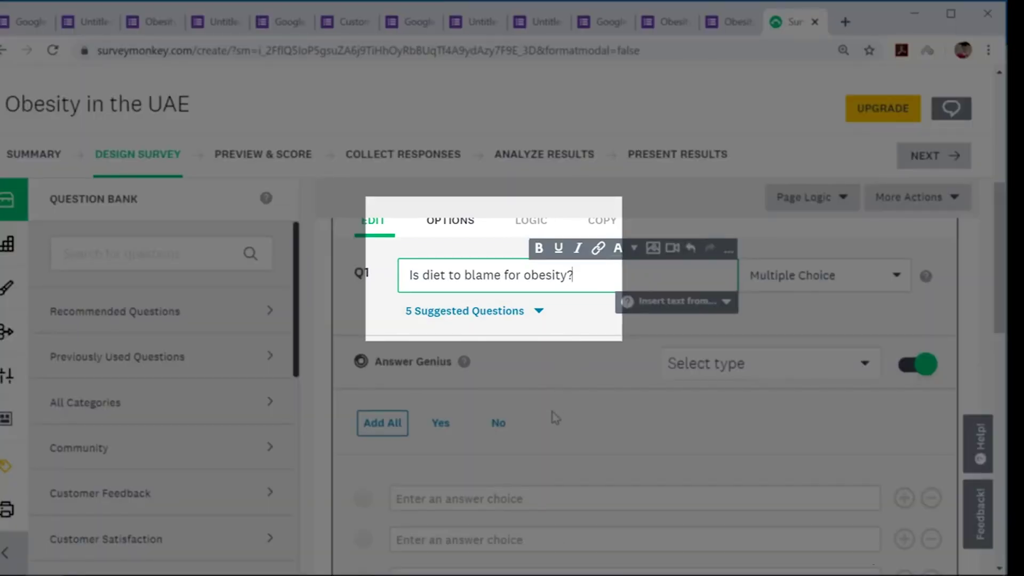
- Add the suggested Yes and No answers to Q1 as a Yes - No scale
{"action": "scroll", "coordinate": [555, 416], "scroll_direction": "down", "scroll_amount": 1}
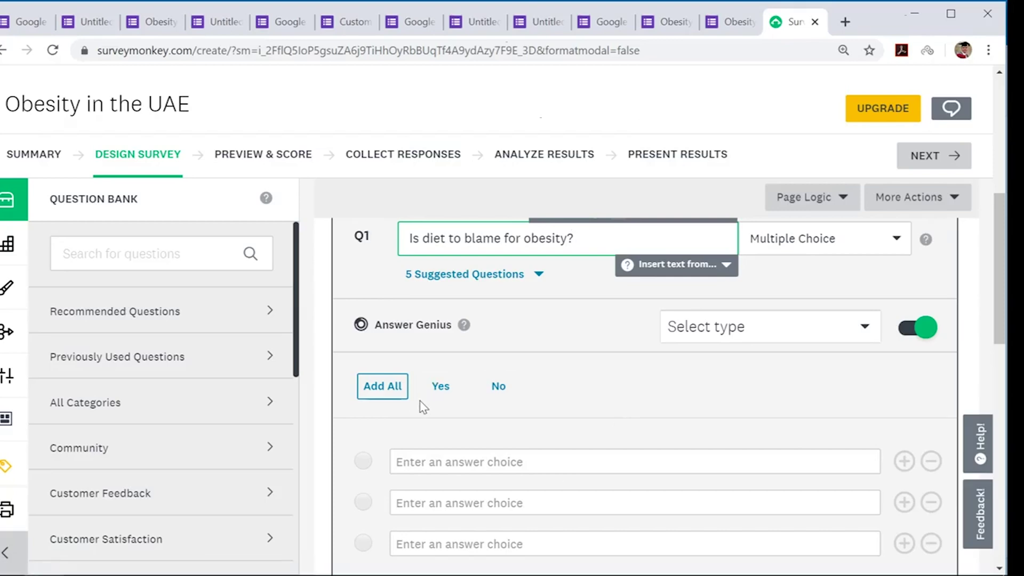
{"action": "left_click", "coordinate": [378, 395]}
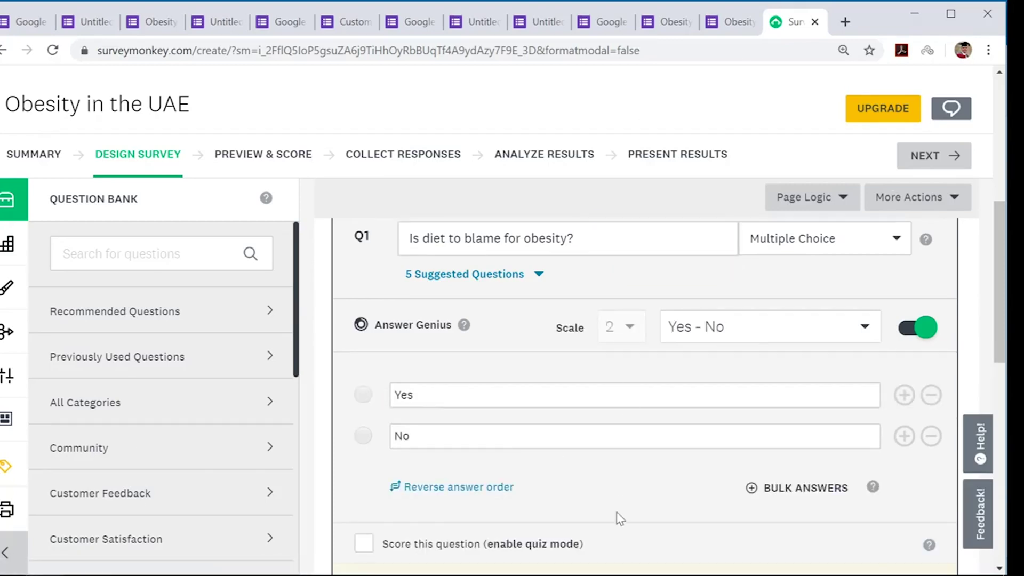
{"action": "scroll", "coordinate": [617, 516], "scroll_direction": "down", "scroll_amount": 2}
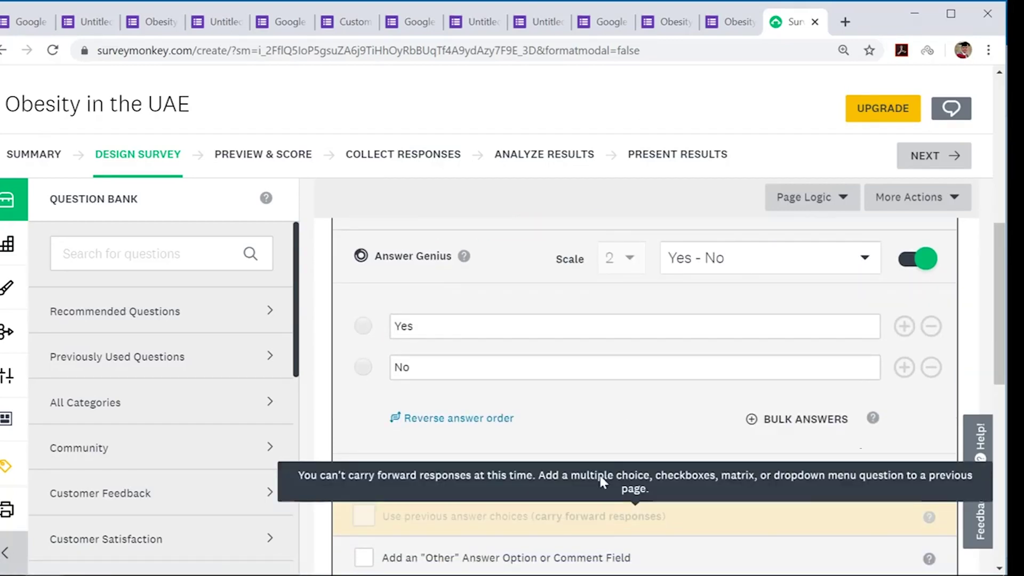
{"action": "scroll", "coordinate": [575, 424], "scroll_direction": "up", "scroll_amount": 5}
{"action": "scroll", "coordinate": [574, 400], "scroll_direction": "down", "scroll_amount": 2}
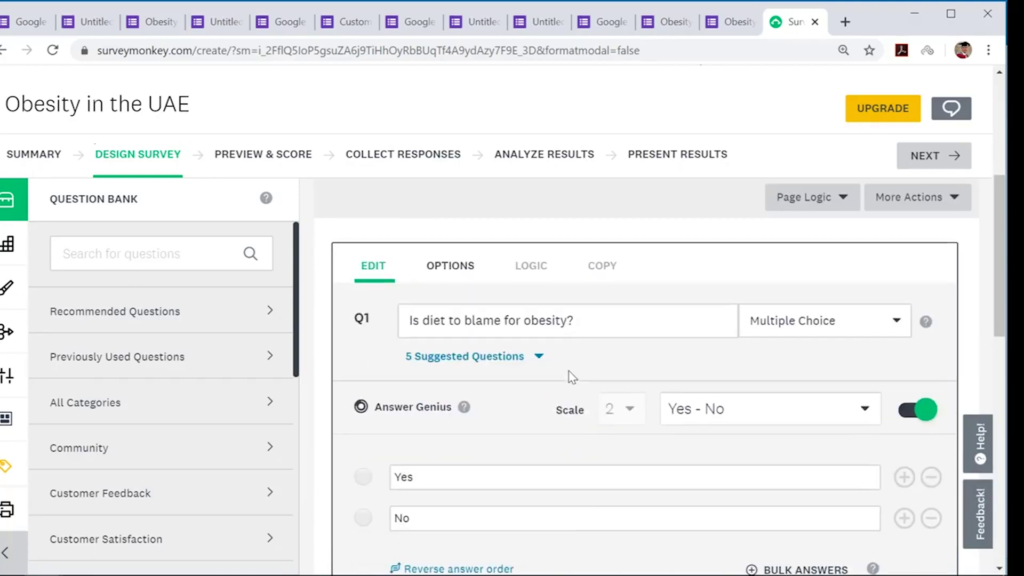
{"action": "scroll", "coordinate": [571, 376], "scroll_direction": "down", "scroll_amount": 2}
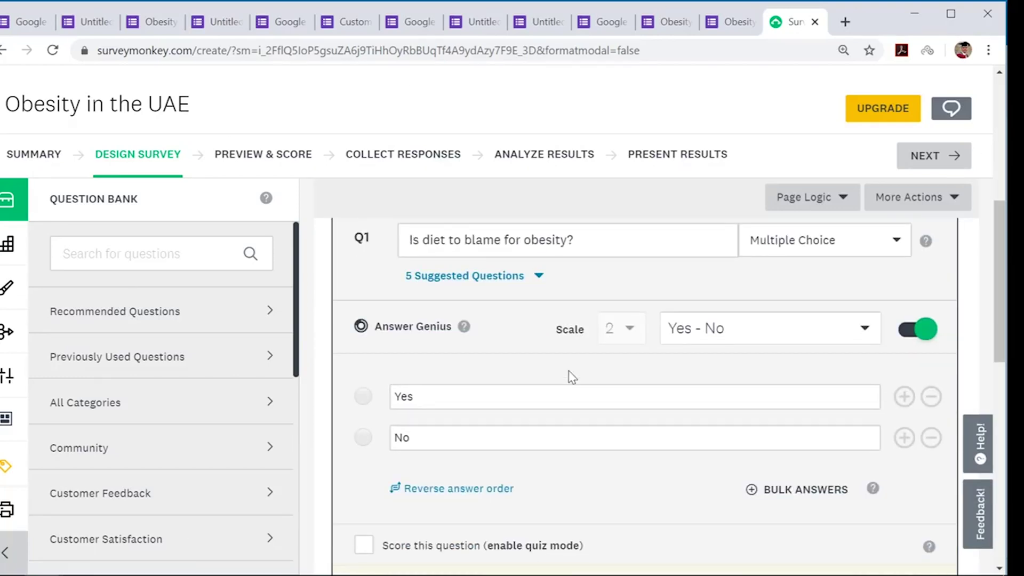
{"action": "scroll", "coordinate": [572, 377], "scroll_direction": "down", "scroll_amount": 5}
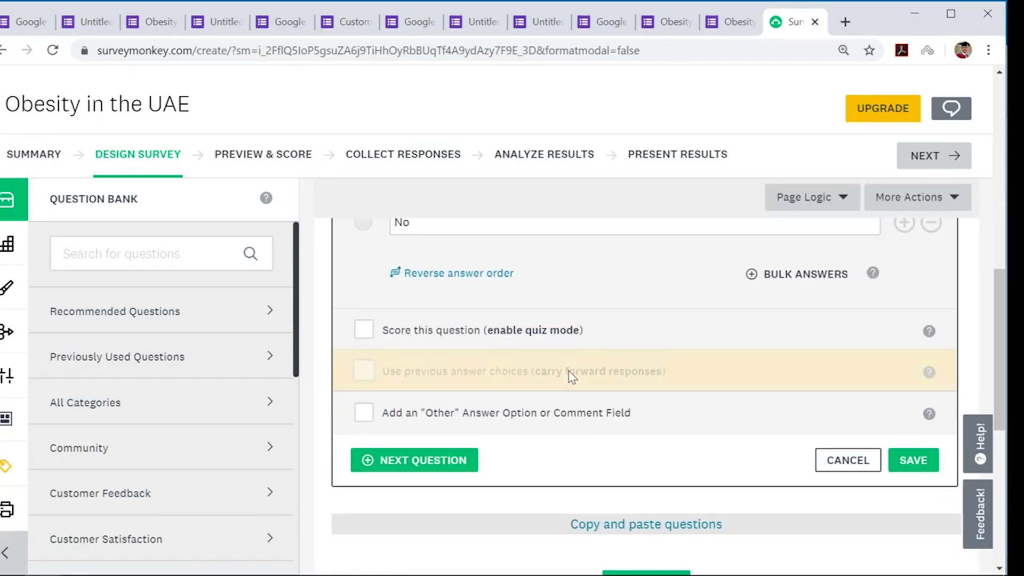
{"action": "scroll", "coordinate": [572, 376], "scroll_direction": "up", "scroll_amount": 5}
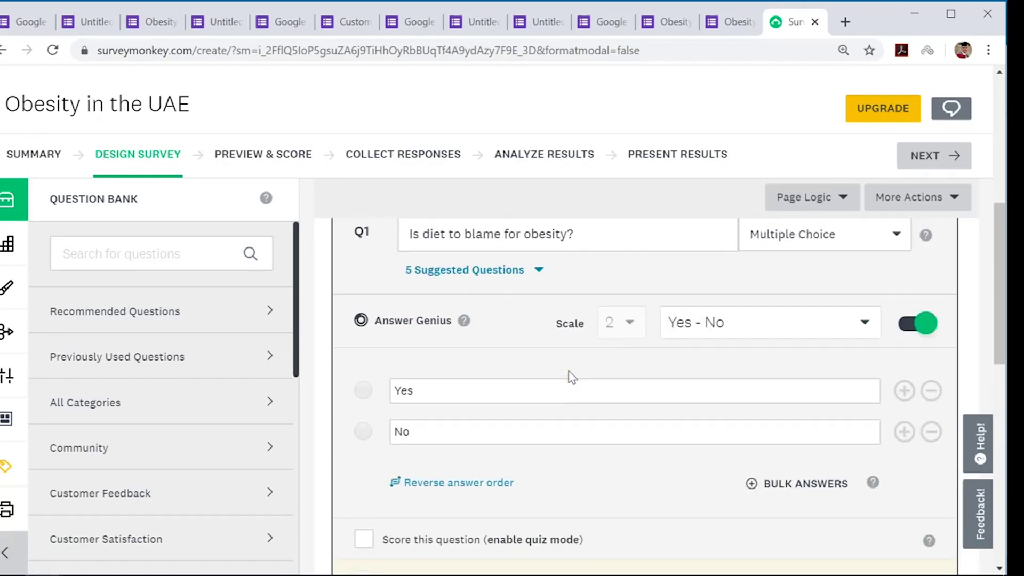
{"action": "scroll", "coordinate": [679, 443], "scroll_direction": "down", "scroll_amount": 4}
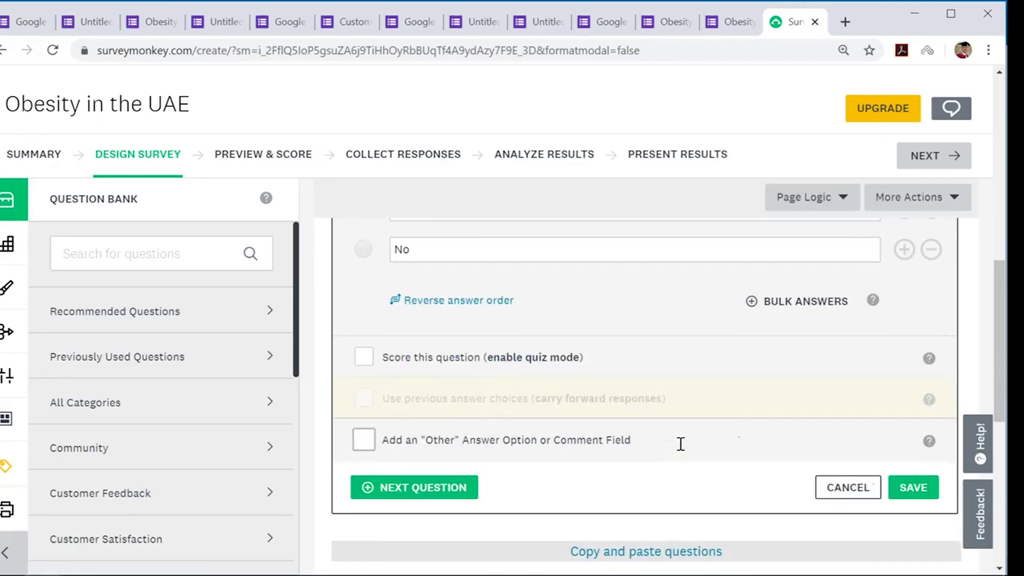
{"action": "scroll", "coordinate": [681, 444], "scroll_direction": "up", "scroll_amount": 5}
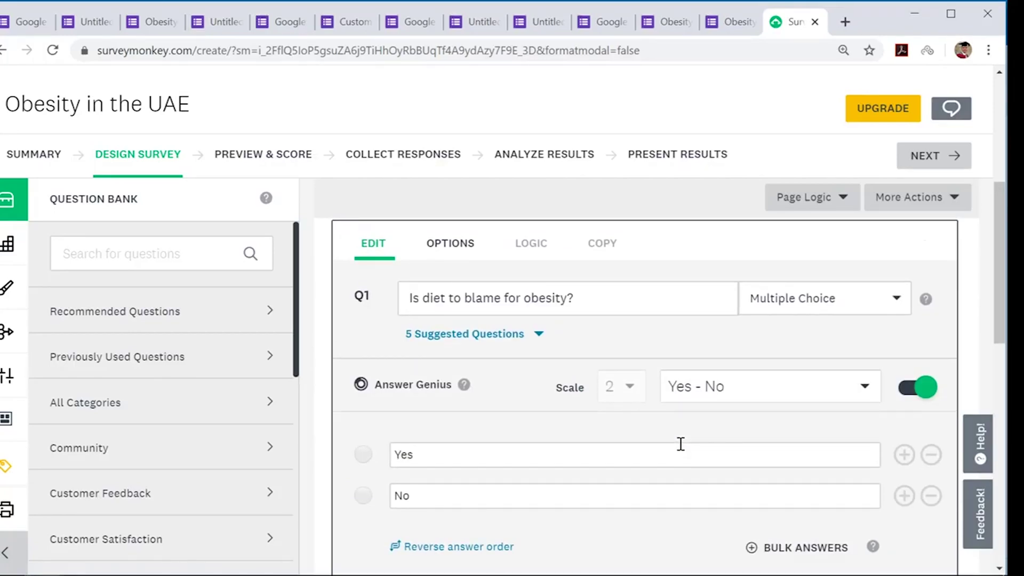
{"action": "scroll", "coordinate": [680, 444], "scroll_direction": "up", "scroll_amount": 2}
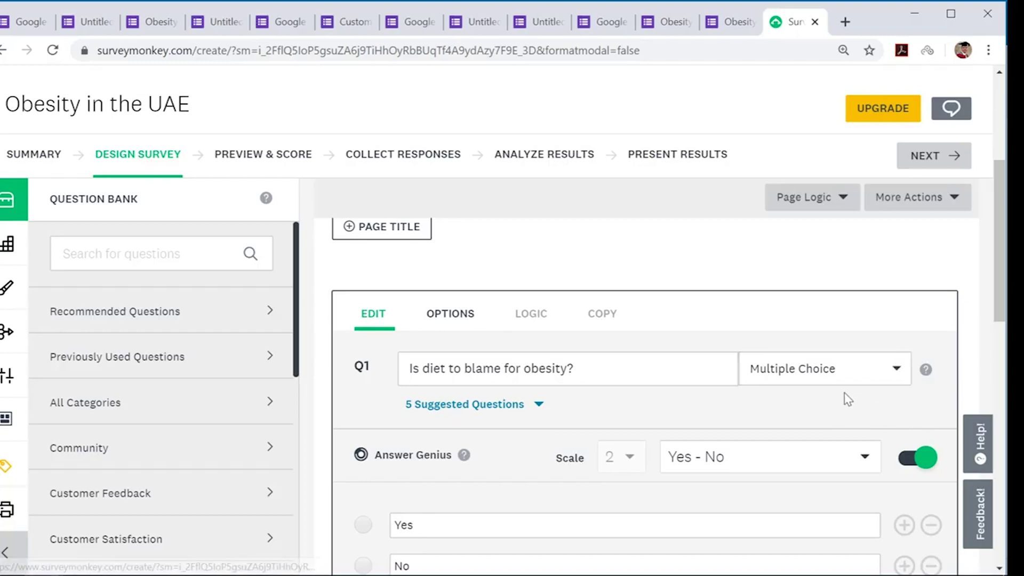
{"action": "scroll", "coordinate": [848, 399], "scroll_direction": "down", "scroll_amount": 5}
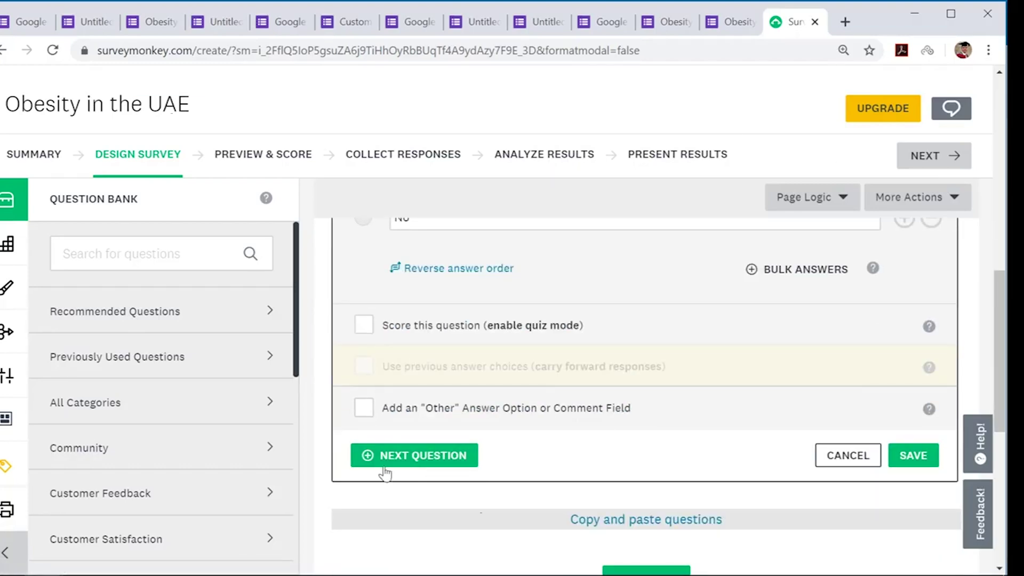
- Save the diet question and start Q2, leaving its question type unchanged
{"action": "left_click", "coordinate": [368, 460]}
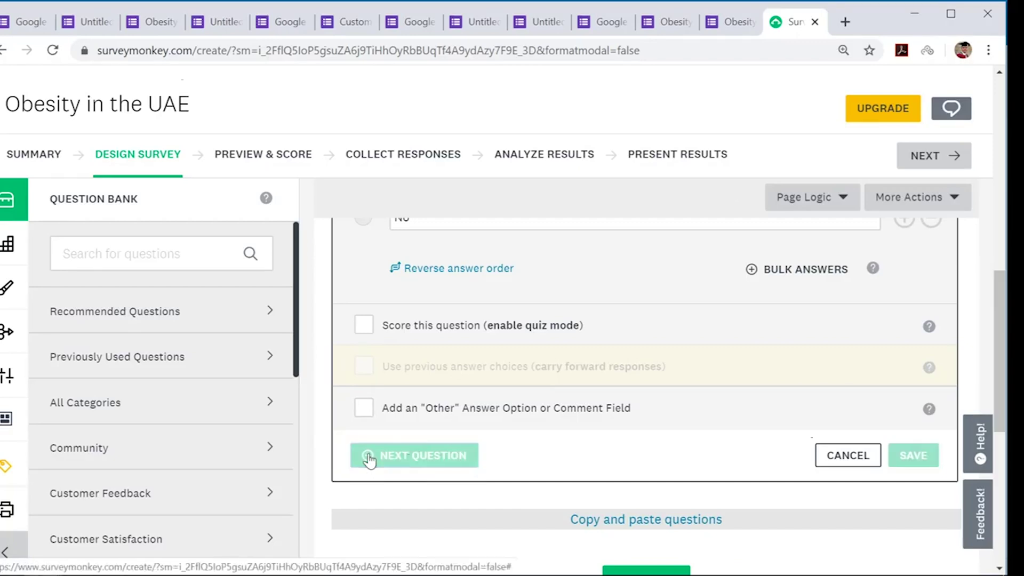
{"action": "scroll", "coordinate": [602, 483], "scroll_direction": "down", "scroll_amount": 1}
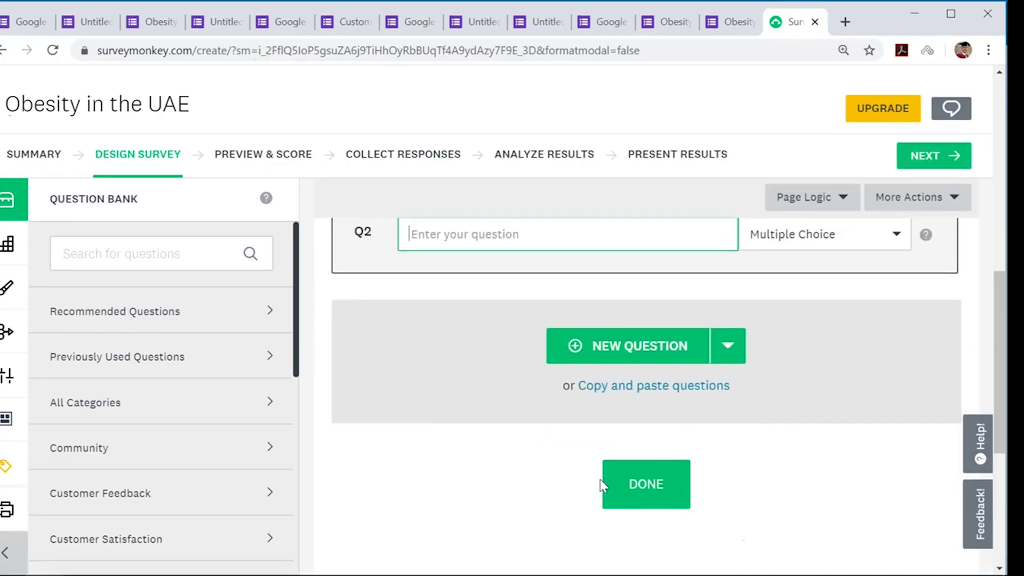
{"action": "left_click", "coordinate": [897, 234]}
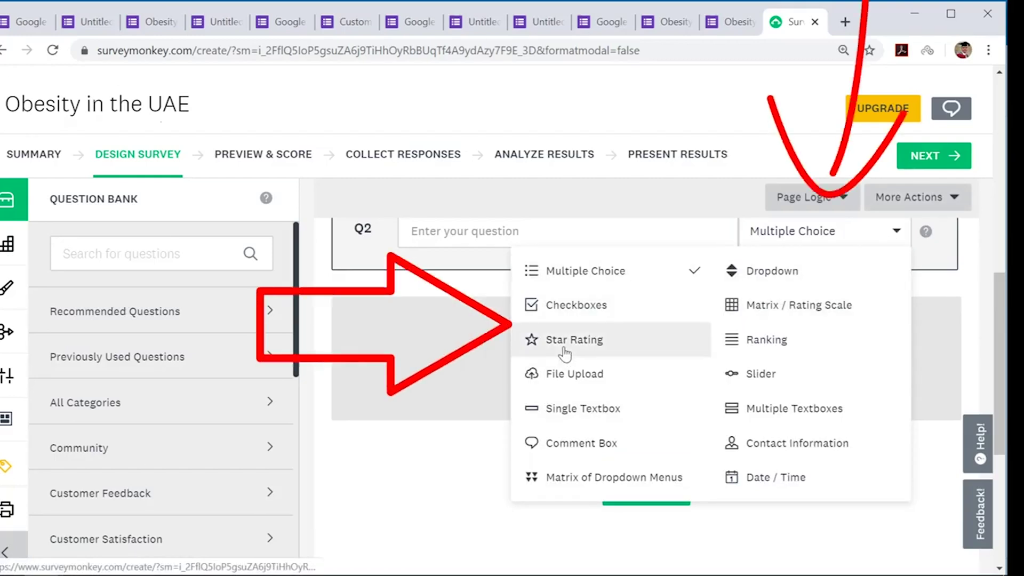
{"action": "left_click", "coordinate": [393, 441]}
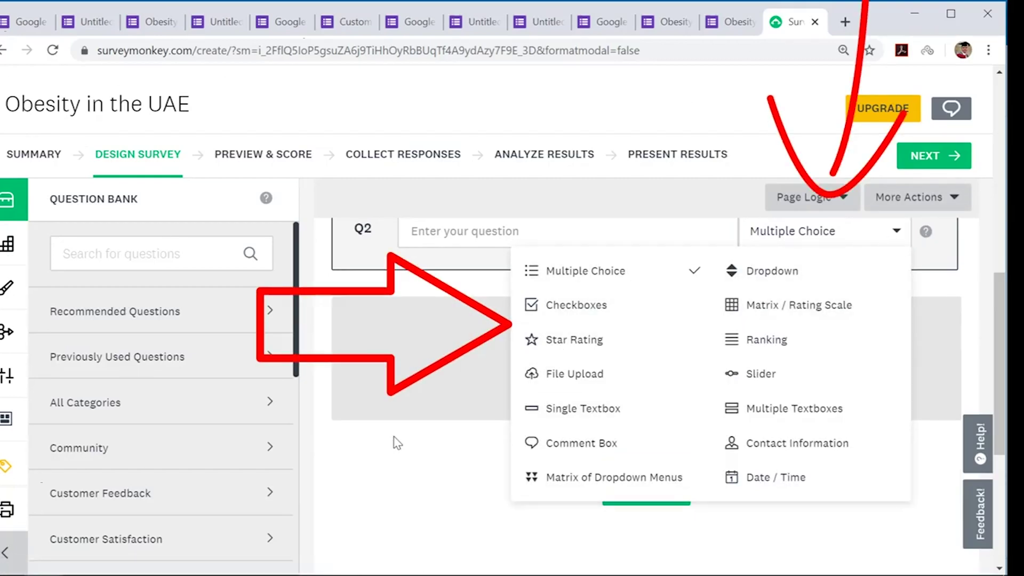
{"action": "scroll", "coordinate": [393, 441], "scroll_direction": "up", "scroll_amount": 8}
{"action": "scroll", "coordinate": [397, 442], "scroll_direction": "up", "scroll_amount": 1}
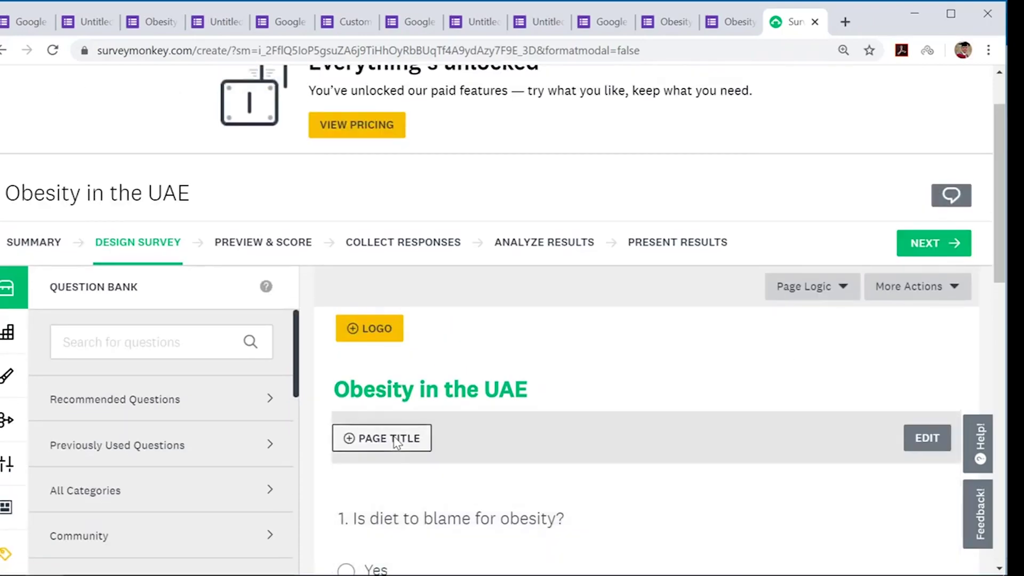